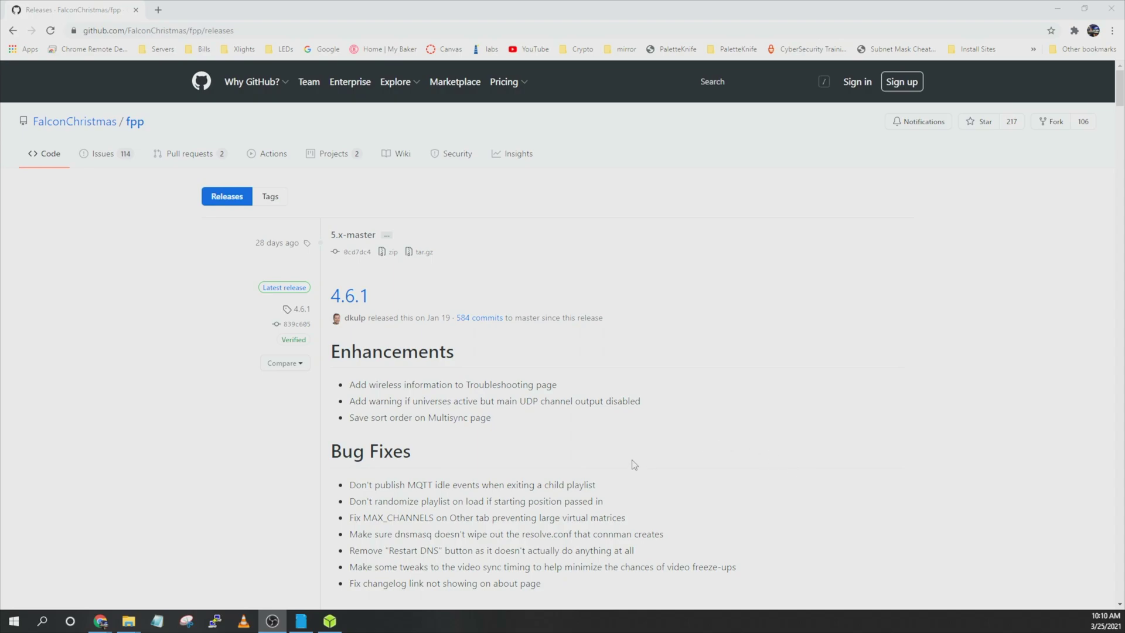
Quick-format the single 28.97 GB SDHC card volume, confirming the data erase and the completion message
{"action": "scroll", "coordinate": [671, 439], "scroll_direction": "down", "scroll_amount": 10}
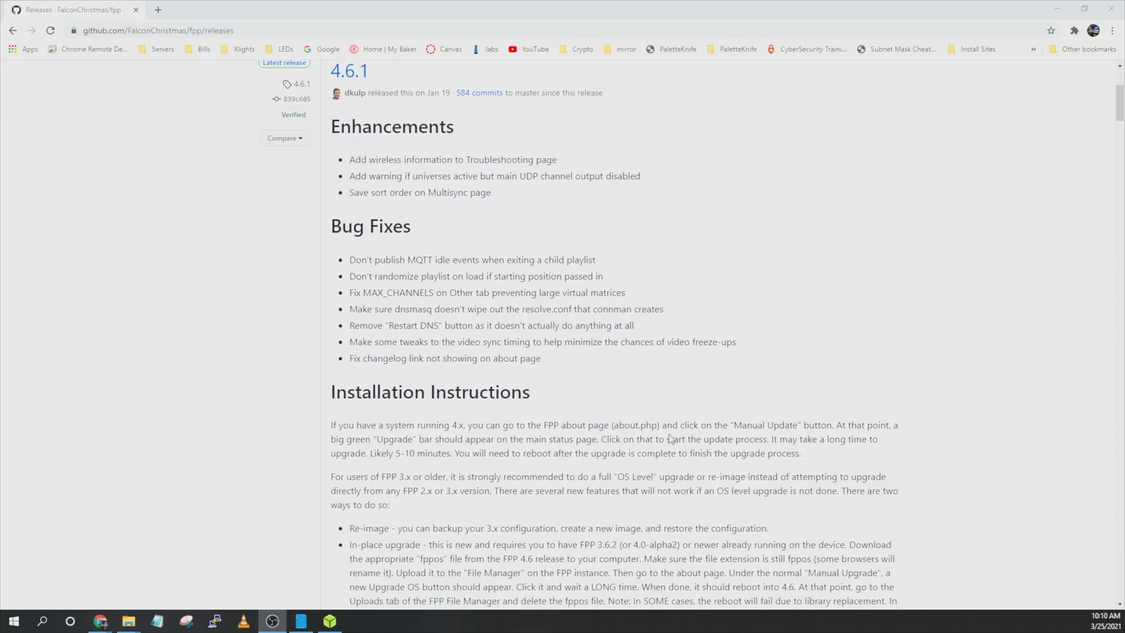
{"action": "scroll", "coordinate": [671, 439], "scroll_direction": "down", "scroll_amount": 5}
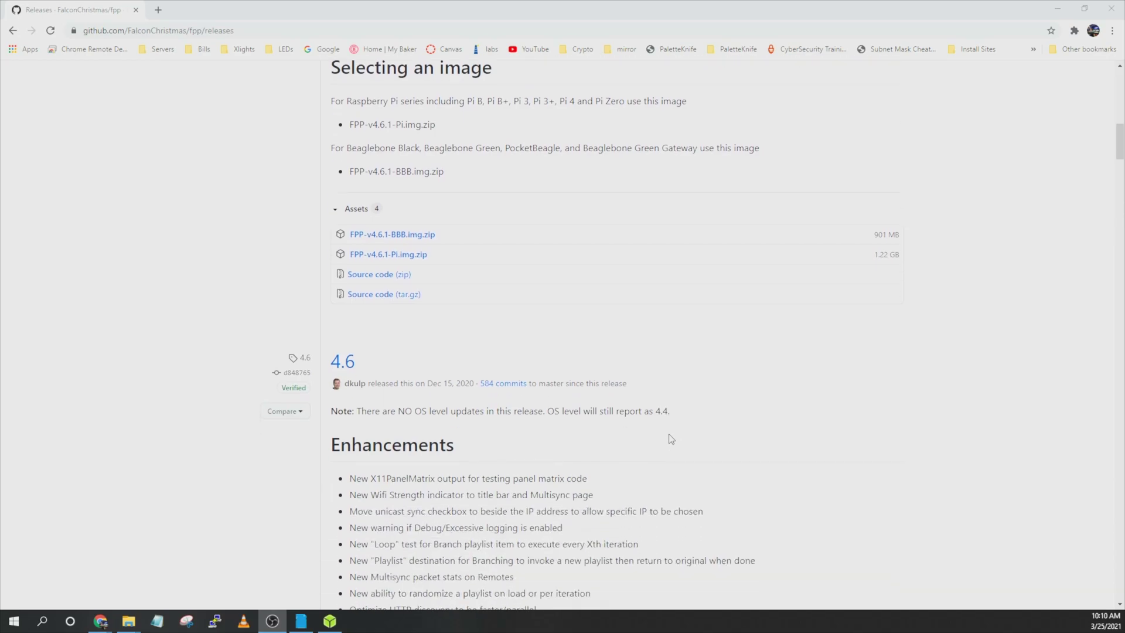
{"action": "scroll", "coordinate": [671, 439], "scroll_direction": "up", "scroll_amount": 3}
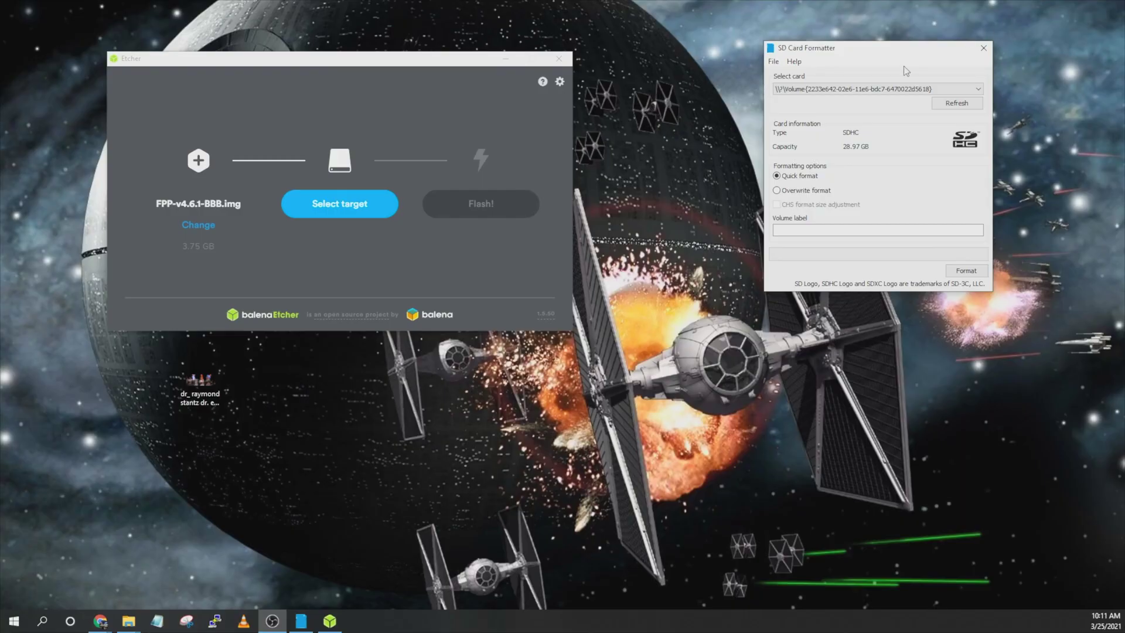
{"action": "left_click_drag", "start_coordinate": [893, 64], "coordinate": [788, 163]}
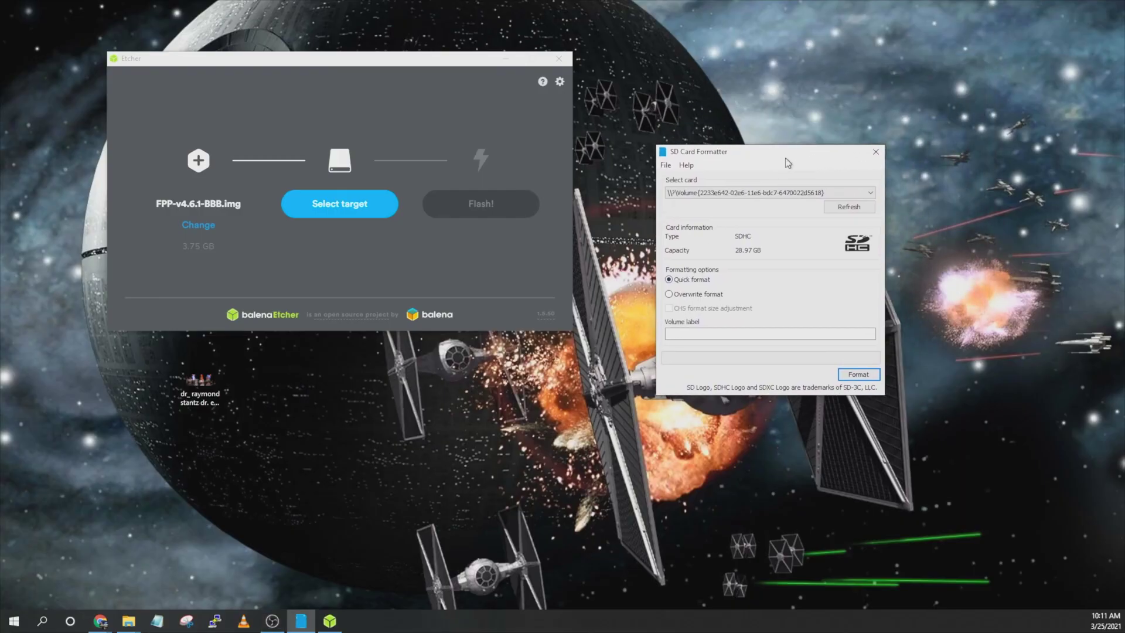
{"action": "left_click", "coordinate": [749, 194]}
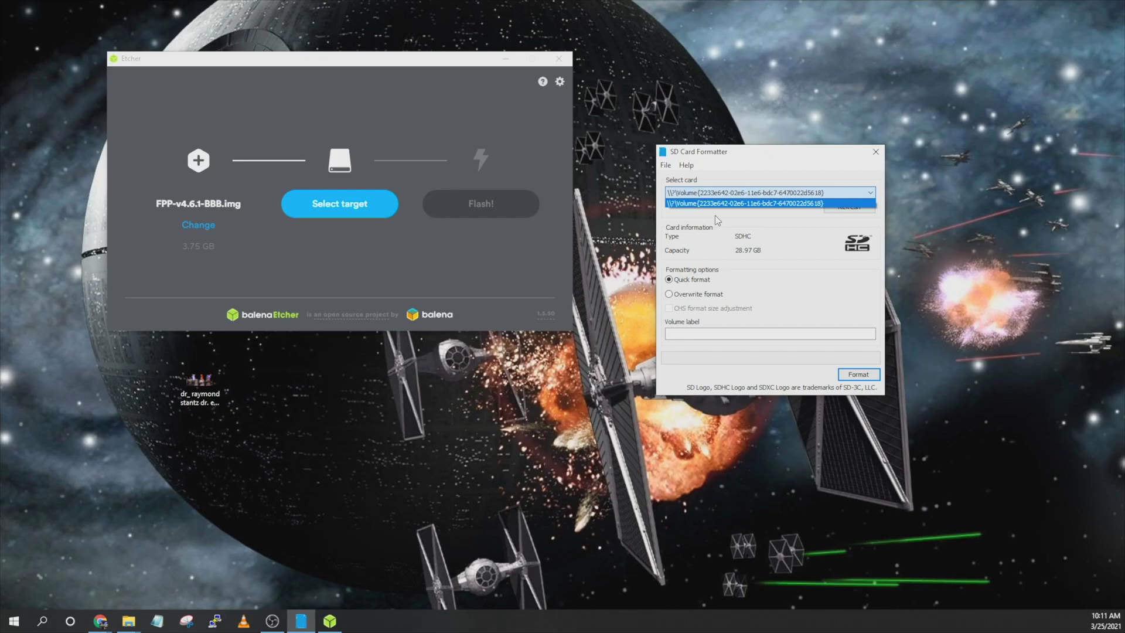
{"action": "left_click", "coordinate": [767, 219]}
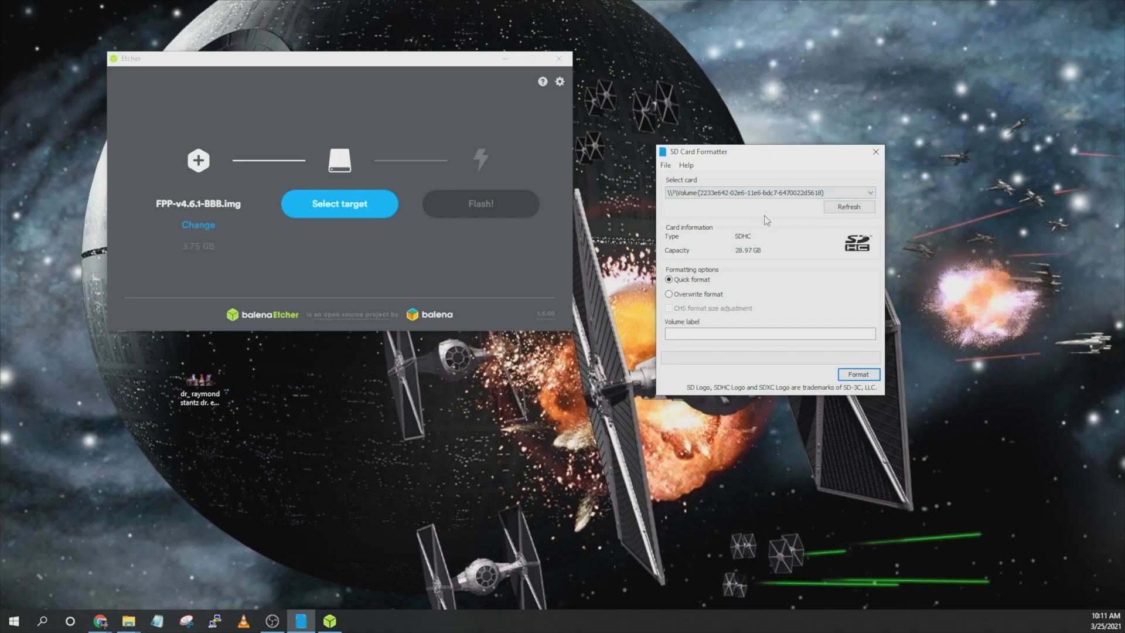
{"action": "left_click", "coordinate": [858, 376]}
{"action": "left_click", "coordinate": [803, 317]}
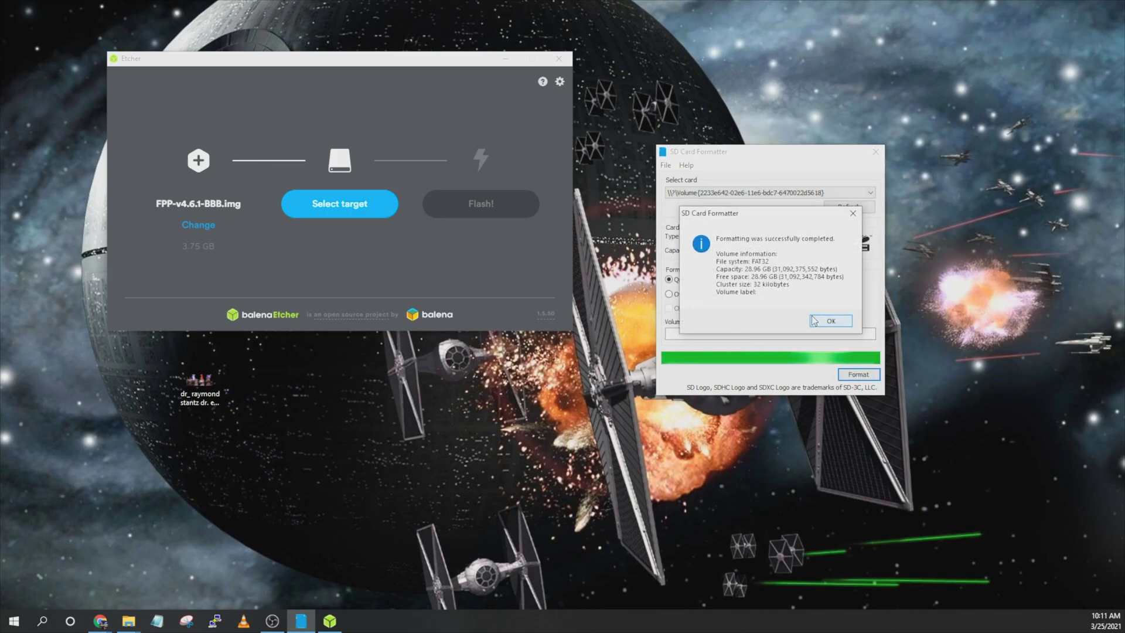
{"action": "left_click", "coordinate": [839, 324]}
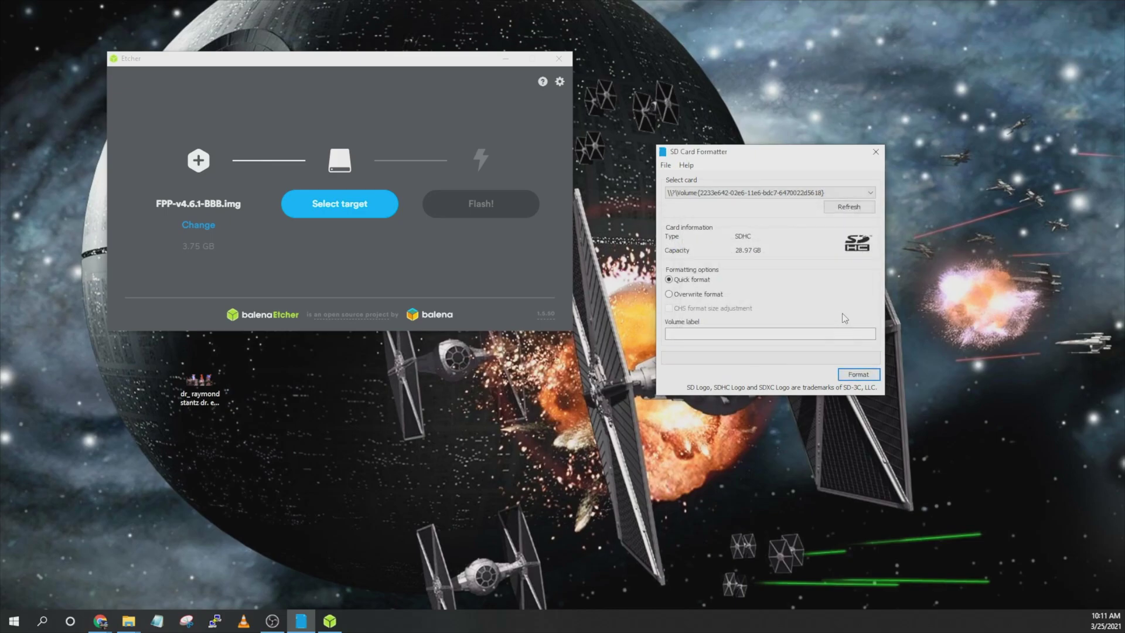
Load FPP-v4.6.1-BBB.img.zip as the image to flash in balenaEtcher
{"action": "left_click", "coordinate": [199, 226]}
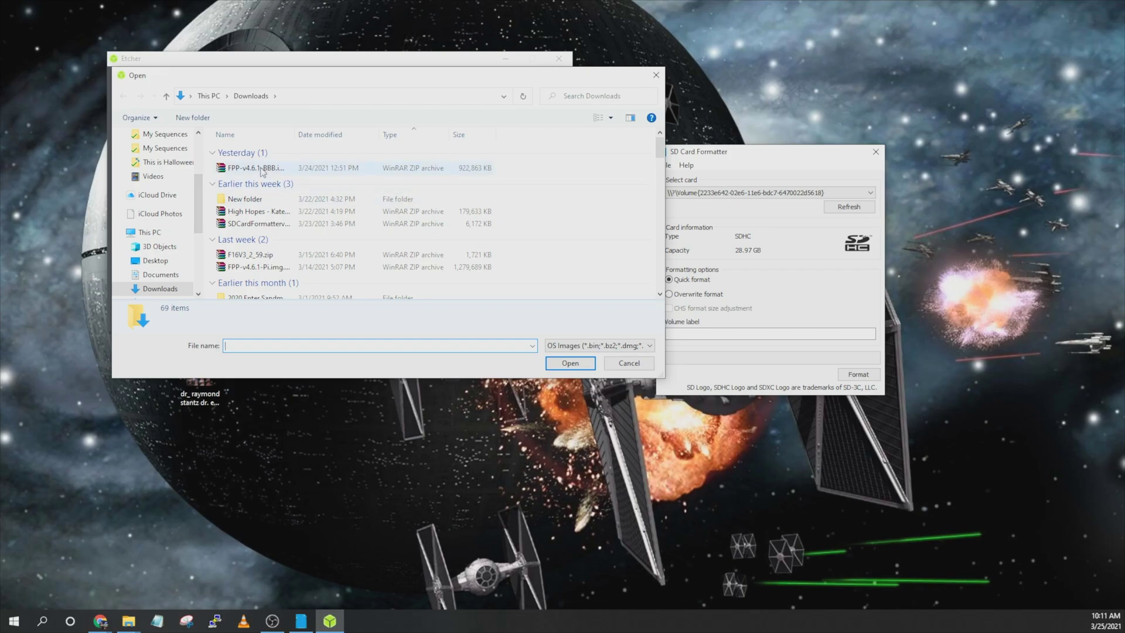
{"action": "left_click", "coordinate": [265, 169]}
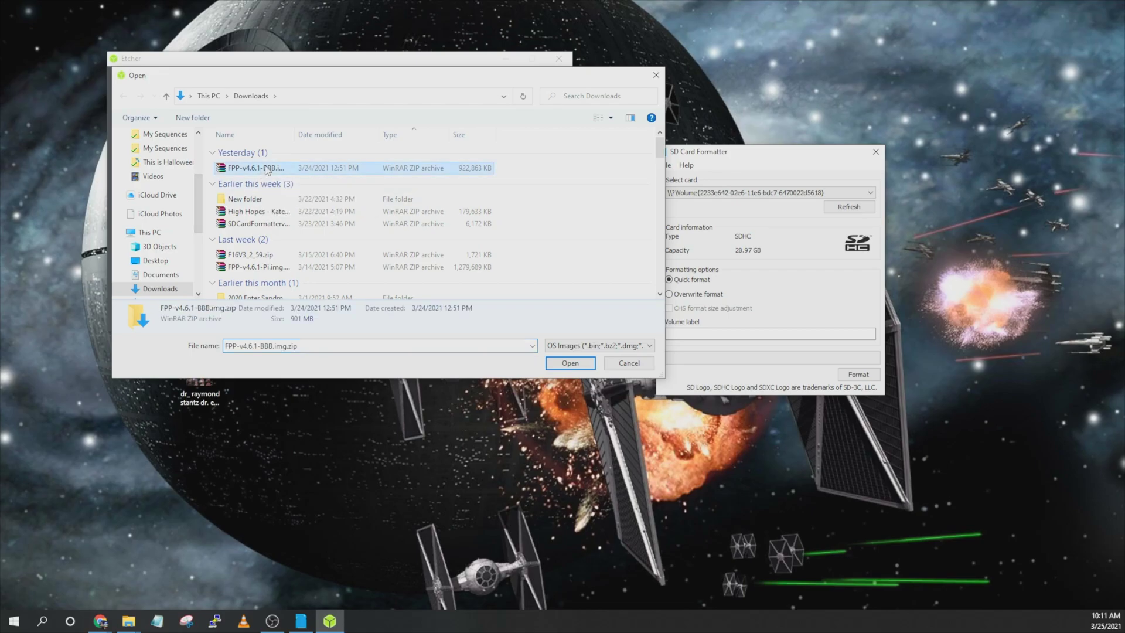
{"action": "left_click", "coordinate": [563, 363]}
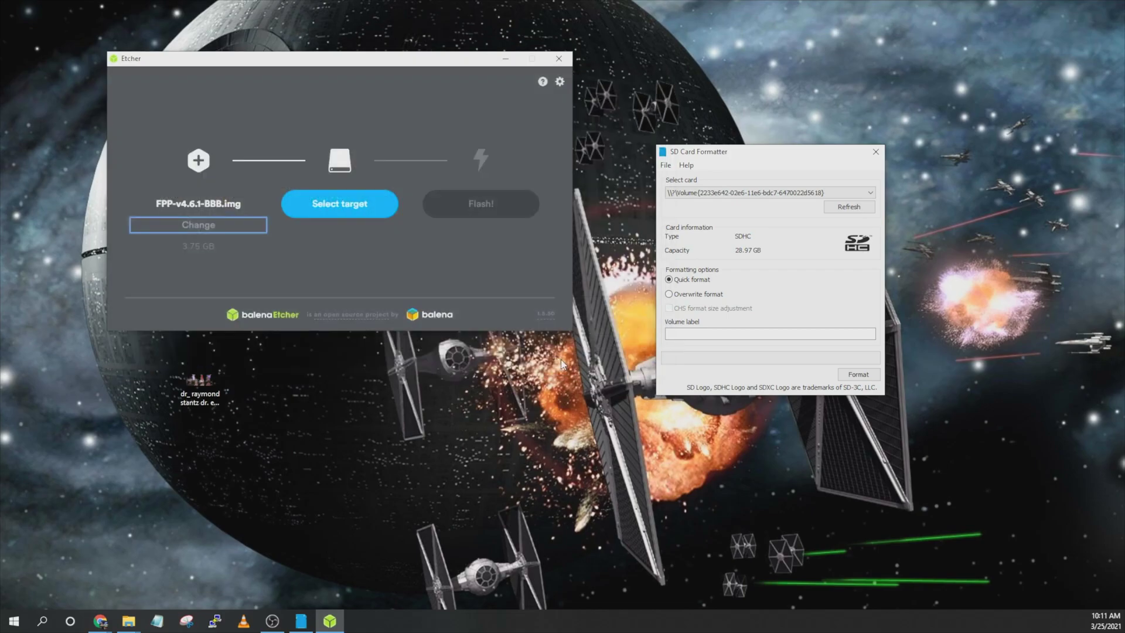
Target the 31.1 GB FNK TECH card reader and start flashing, allowing the UAC prompt
{"action": "left_click", "coordinate": [339, 211]}
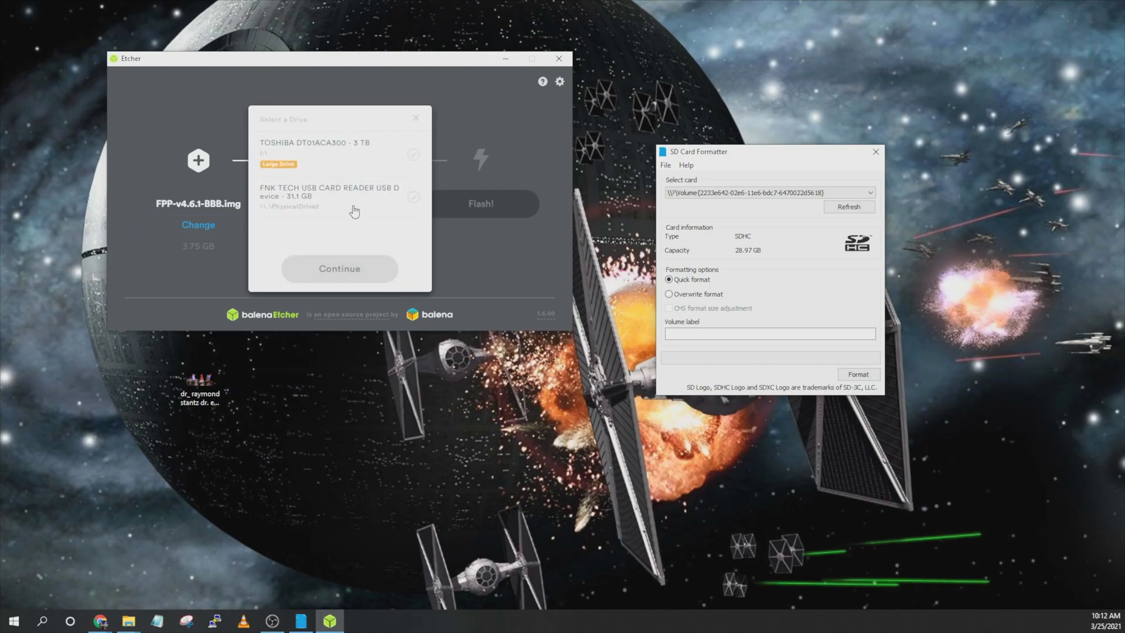
{"action": "left_click", "coordinate": [352, 198]}
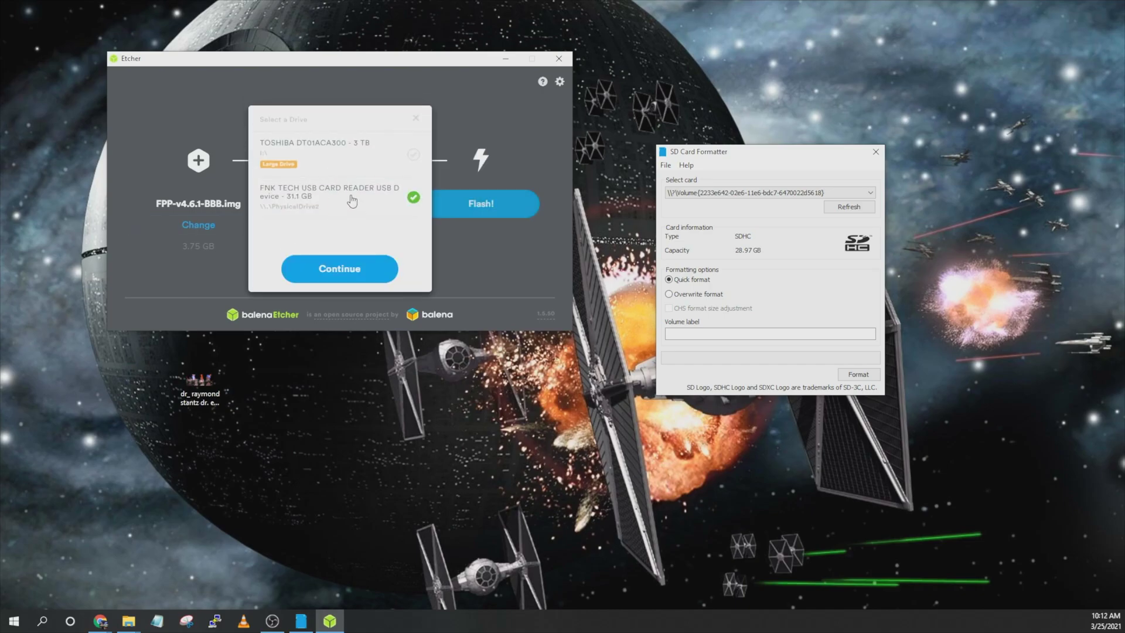
{"action": "left_click", "coordinate": [361, 273]}
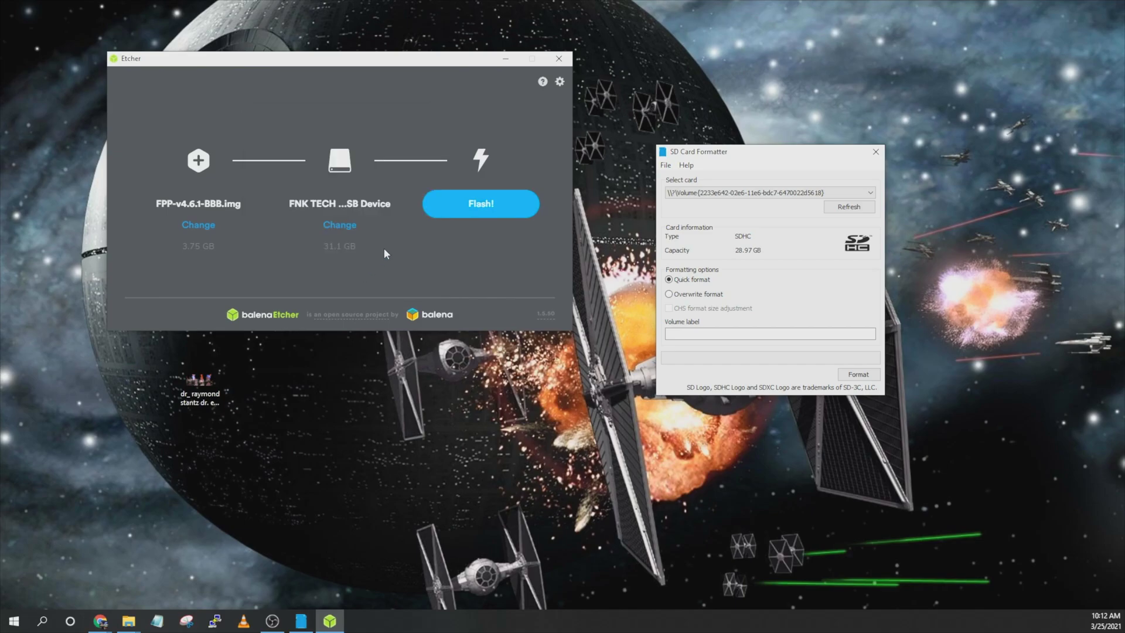
{"action": "left_click", "coordinate": [496, 208]}
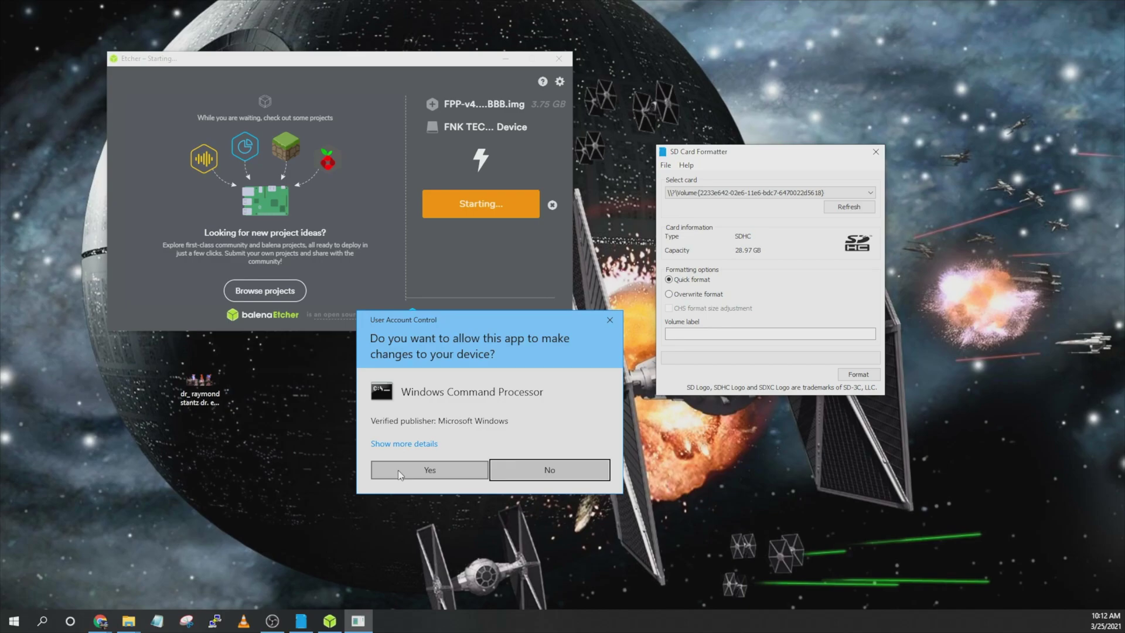
{"action": "left_click", "coordinate": [399, 474]}
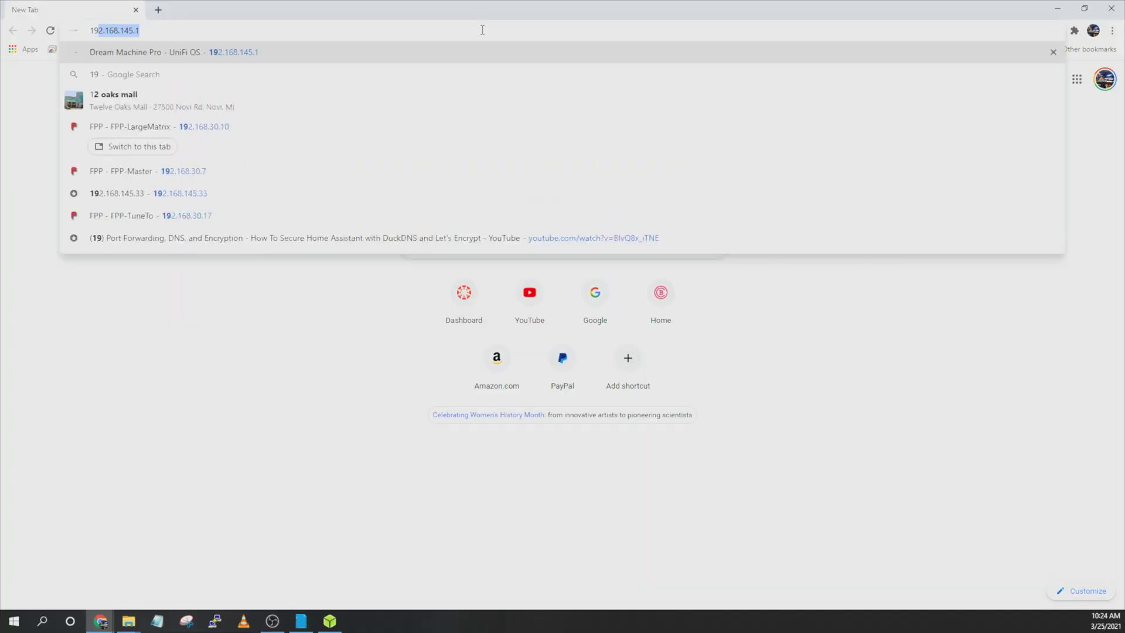
Go to 192.168.7.2 in Chrome to load the Falcon Player status page
{"action": "type", "text": ".168"}
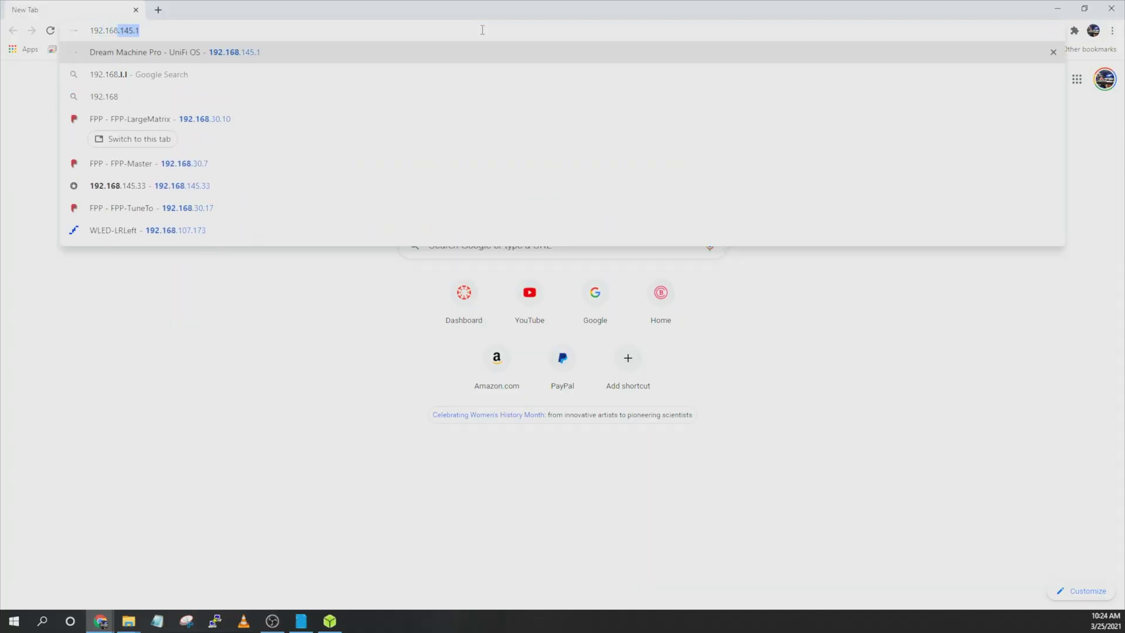
{"action": "type", "text": ".7.2"}
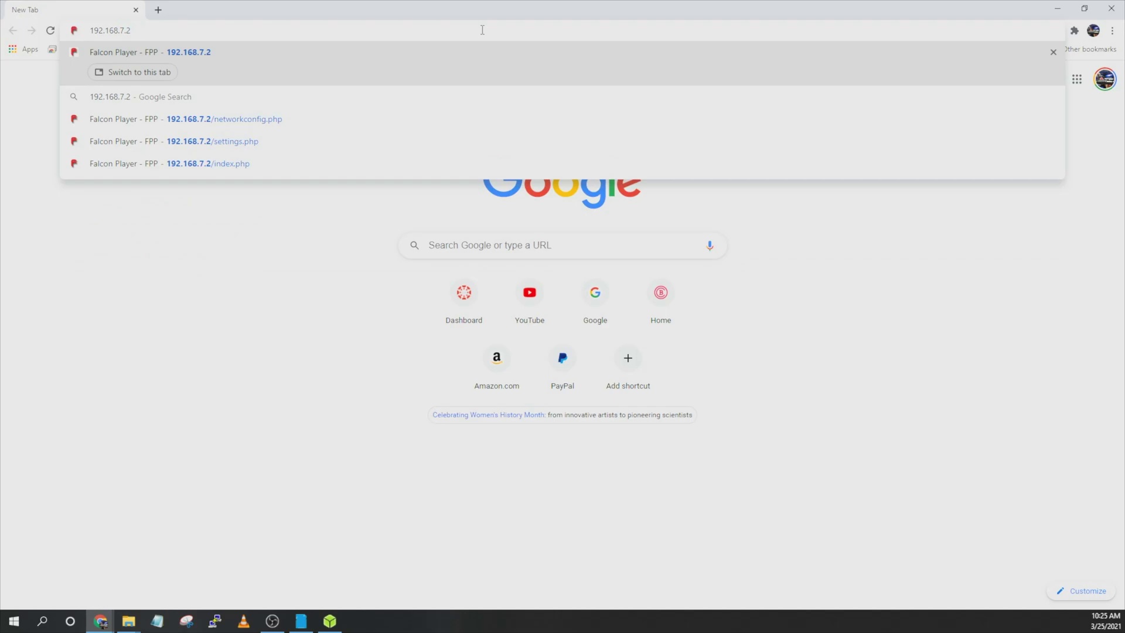
{"action": "key", "text": "Return"}
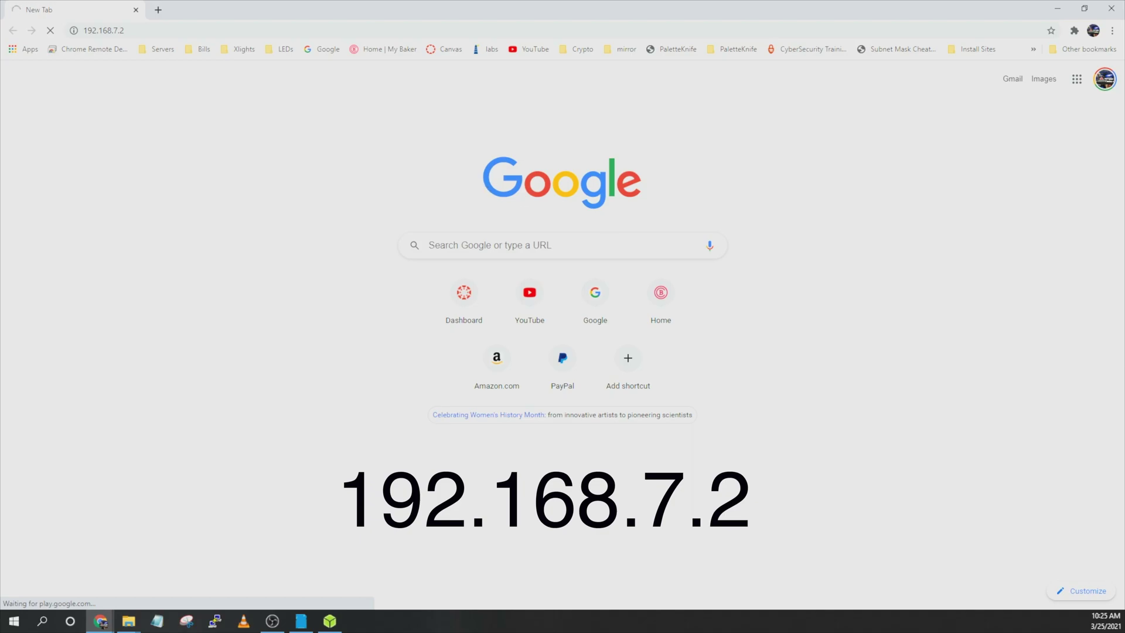
{"action": "key", "text": "alt+Tab"}
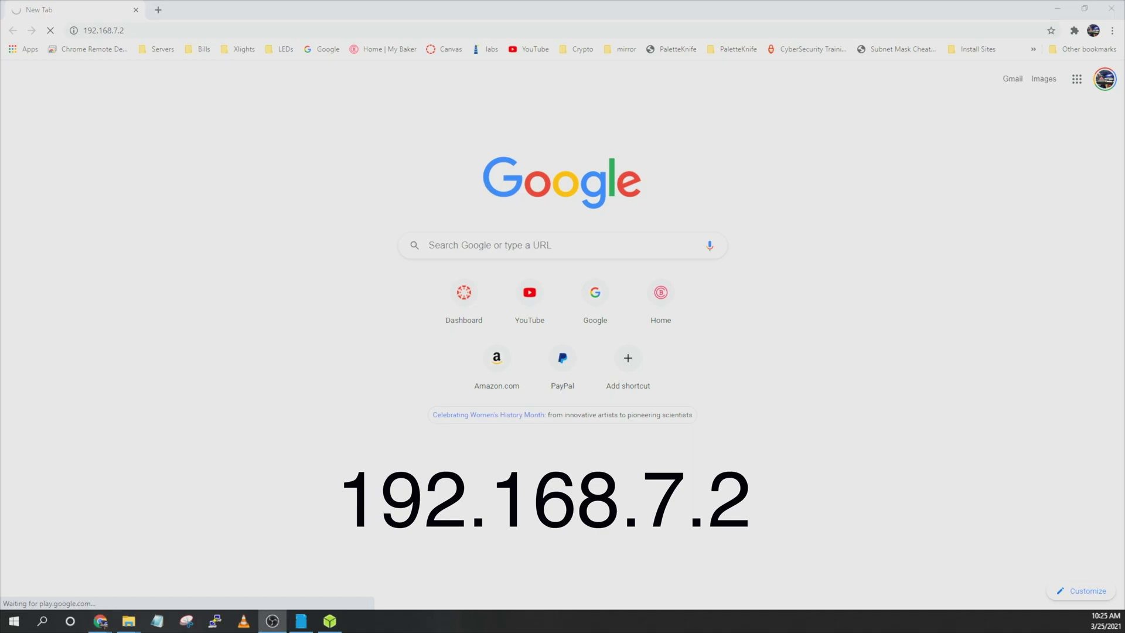
{"action": "key", "text": "alt+Tab"}
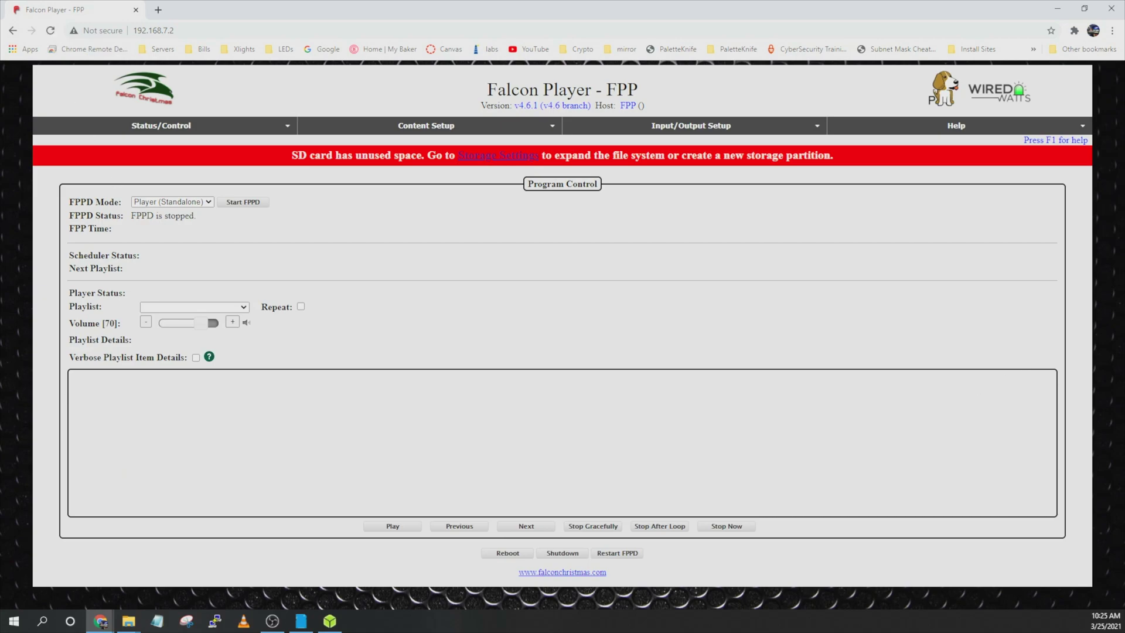
From Storage settings, grow the filesystem to fill the whole SD card
{"action": "key", "text": "alt+Tab"}
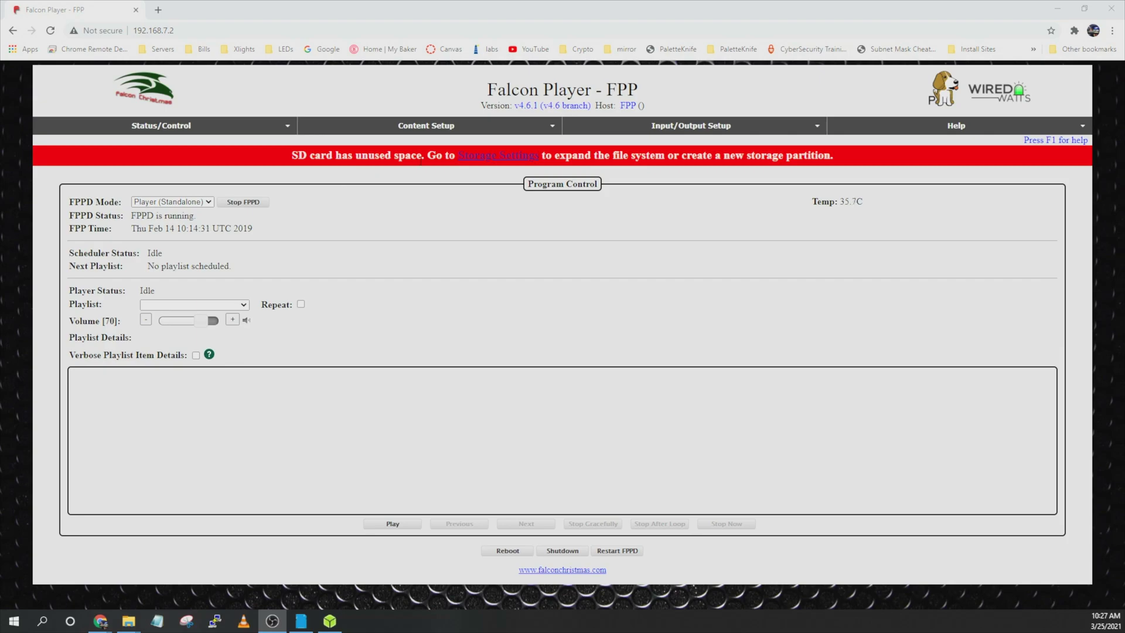
{"action": "left_click", "coordinate": [478, 159]}
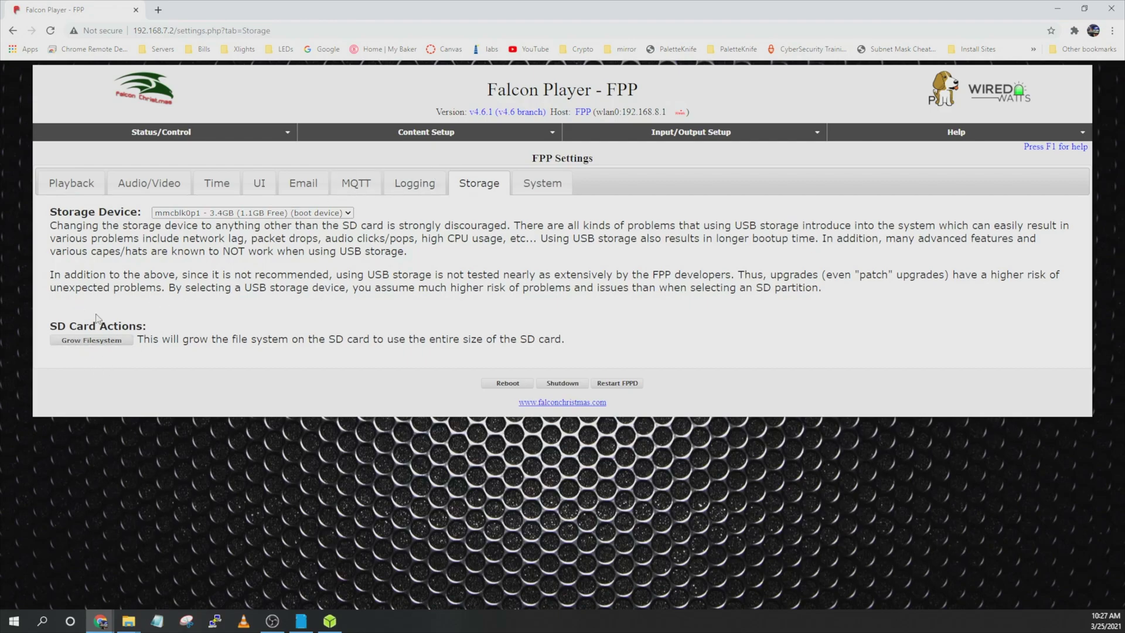
{"action": "left_click", "coordinate": [107, 348]}
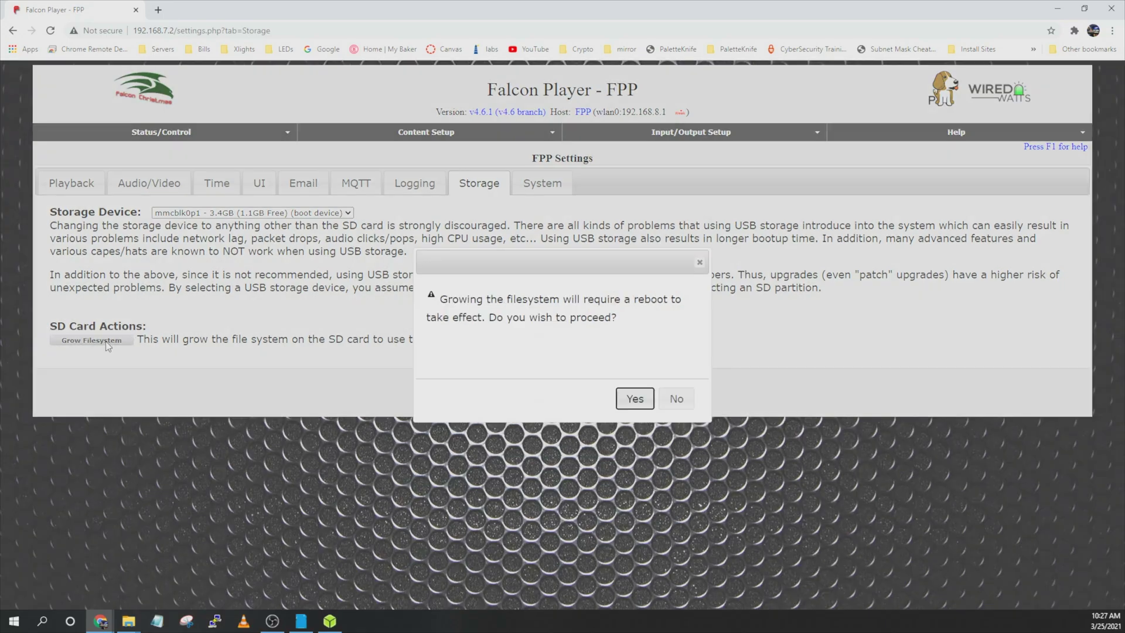
{"action": "left_click", "coordinate": [631, 401]}
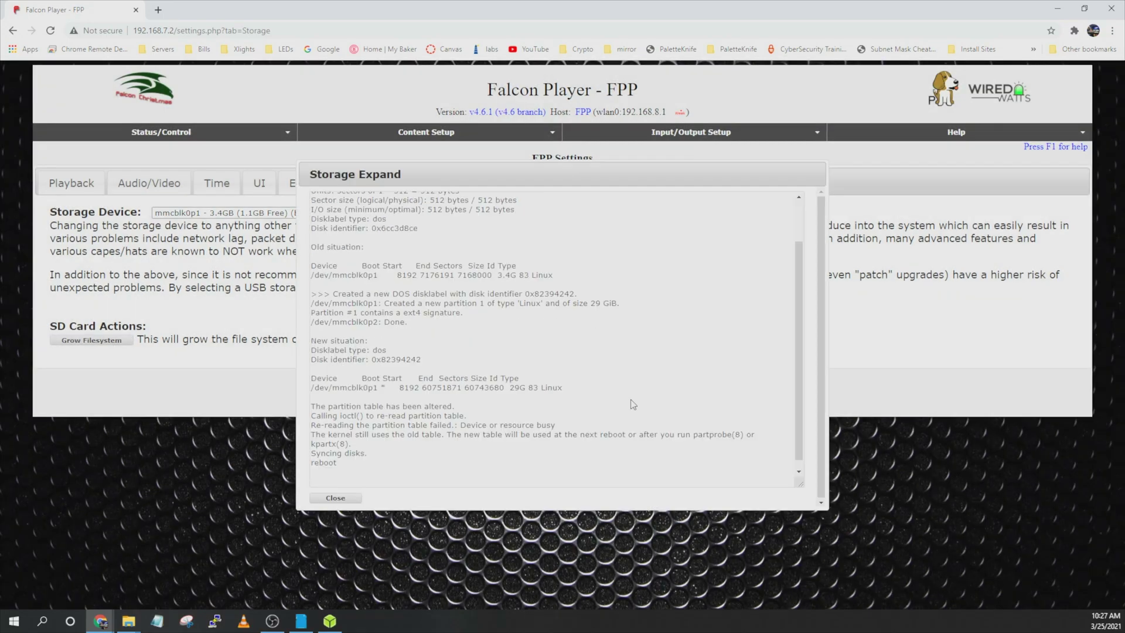
{"action": "left_click", "coordinate": [336, 498]}
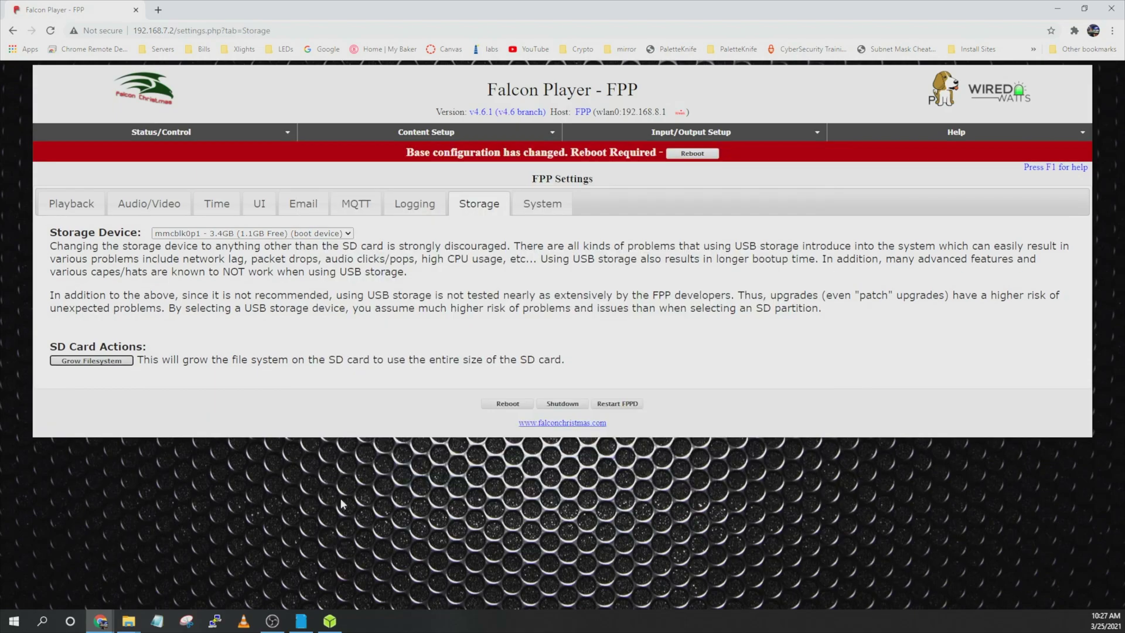
Reboot the Falcon Player and reload the settings page until it comes back
{"action": "left_click", "coordinate": [690, 154]}
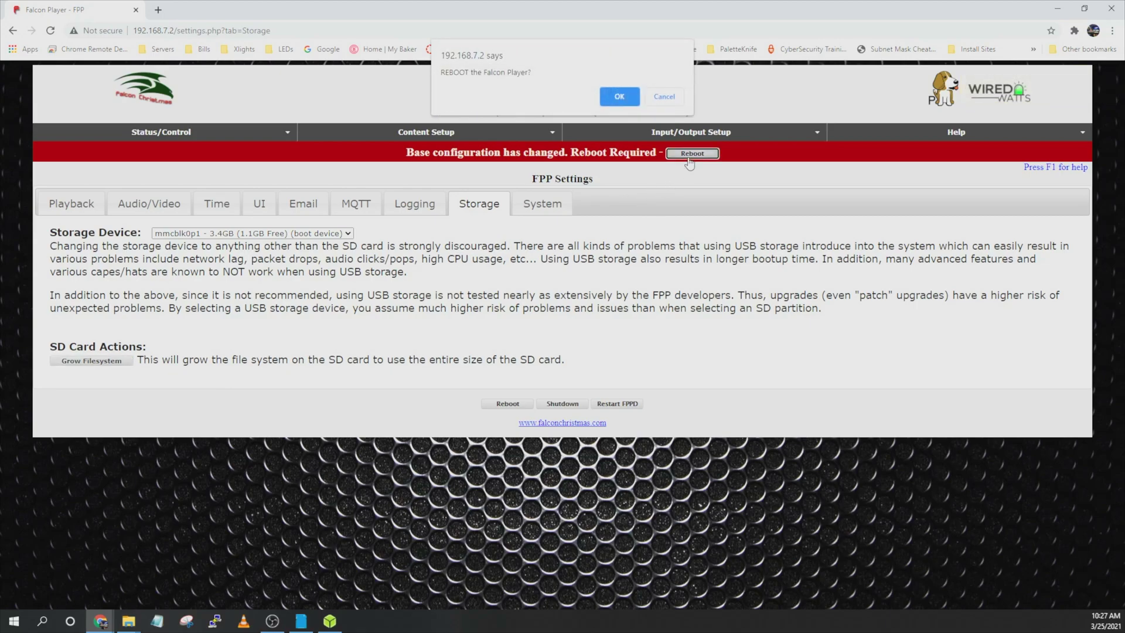
{"action": "left_click", "coordinate": [620, 97]}
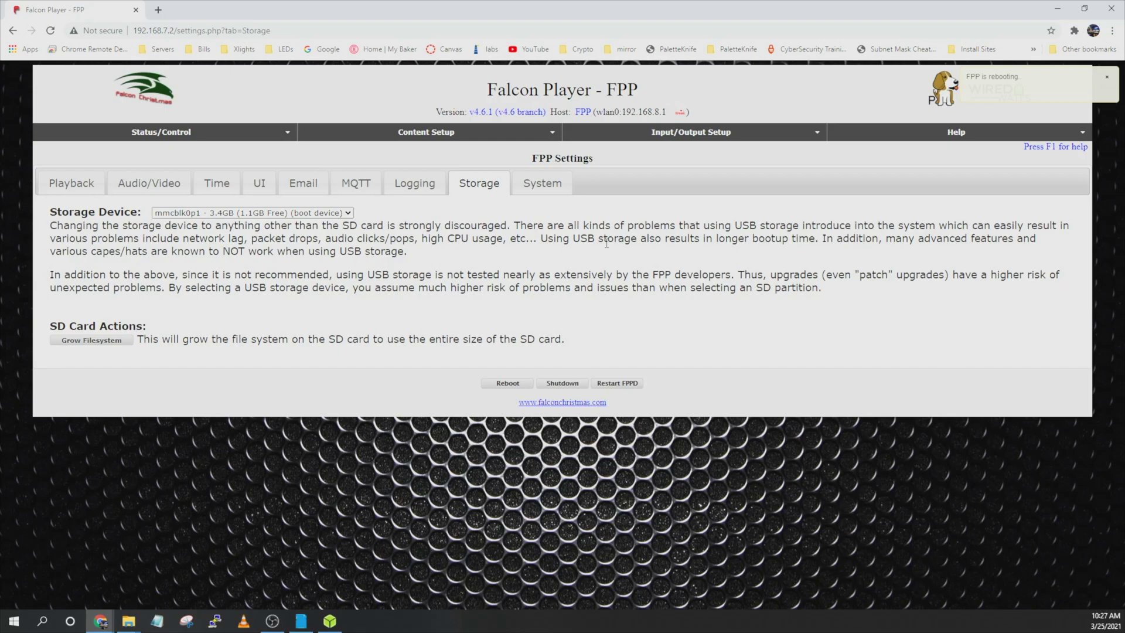
{"action": "left_click", "coordinate": [50, 32]}
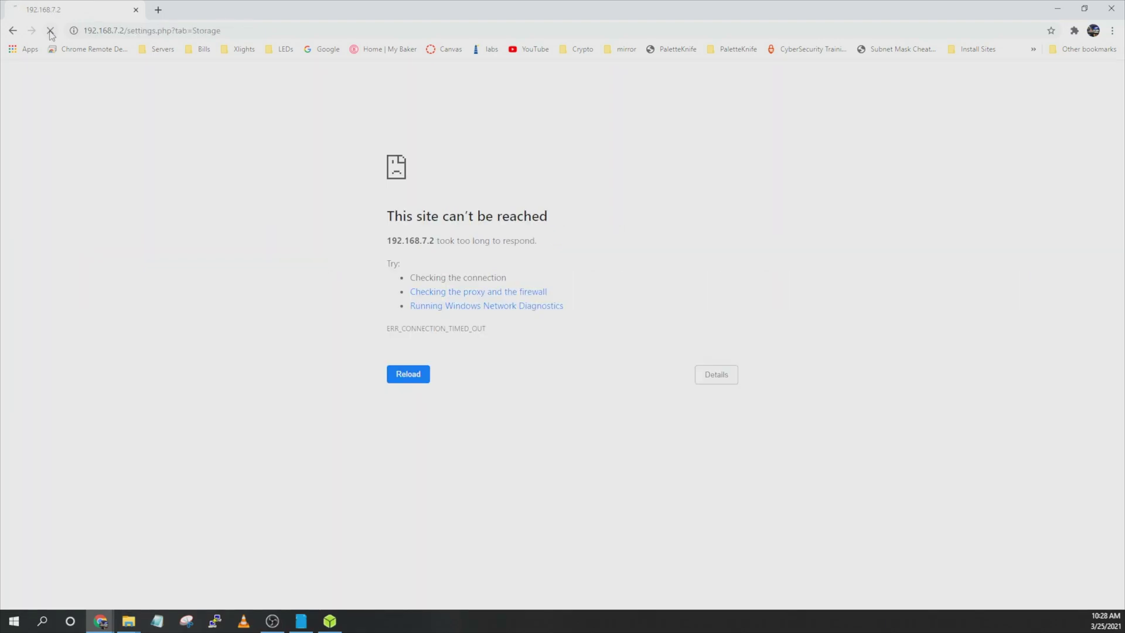
{"action": "left_click", "coordinate": [50, 33]}
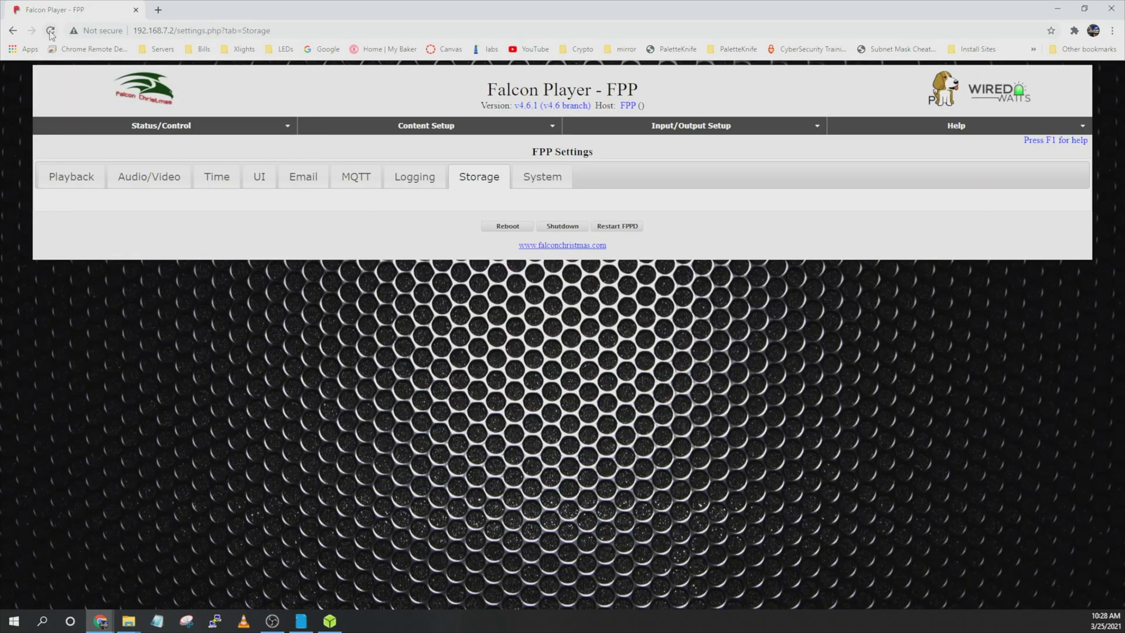
On the Network page, set wlan0 to Static with IP address 192.168.30.40
{"action": "left_click", "coordinate": [166, 128]}
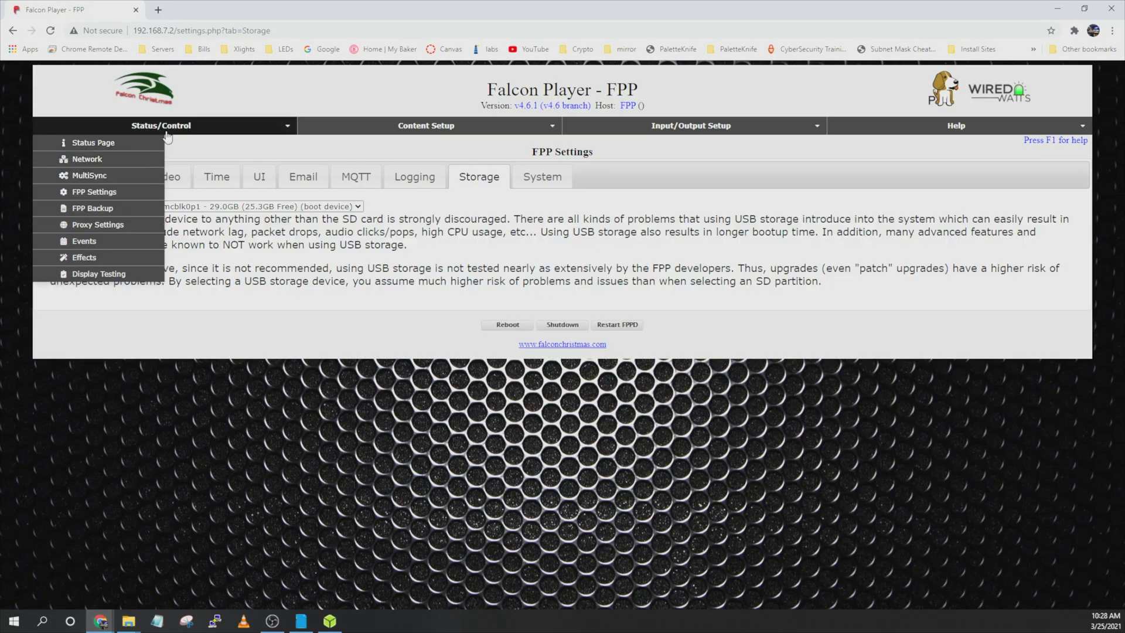
{"action": "left_click", "coordinate": [116, 163]}
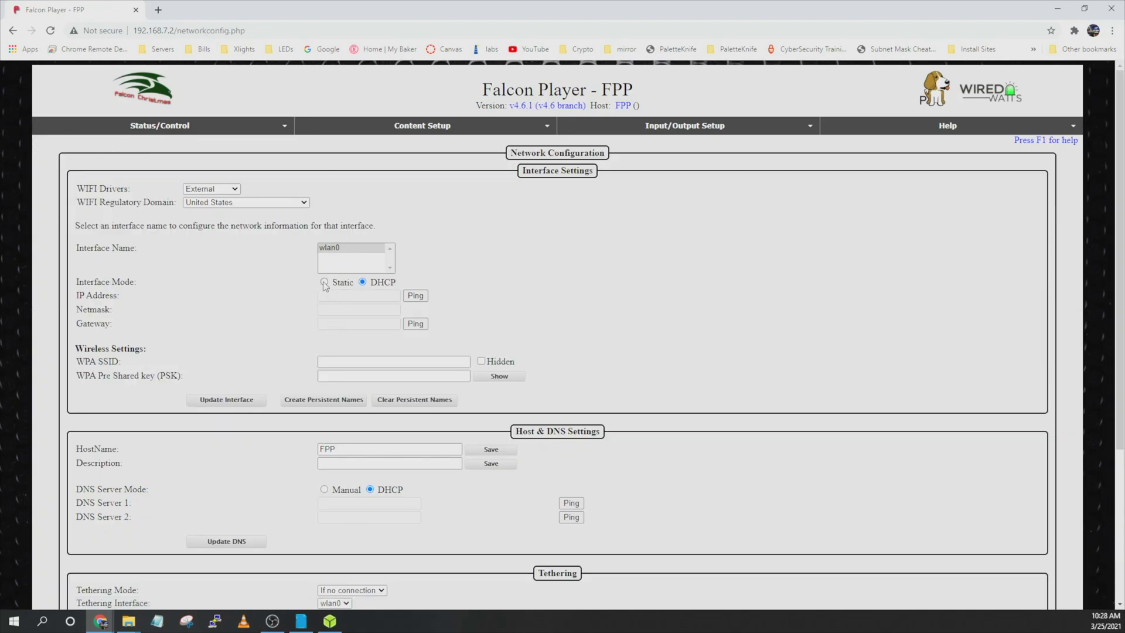
{"action": "left_click", "coordinate": [324, 282]}
{"action": "left_click", "coordinate": [350, 296]}
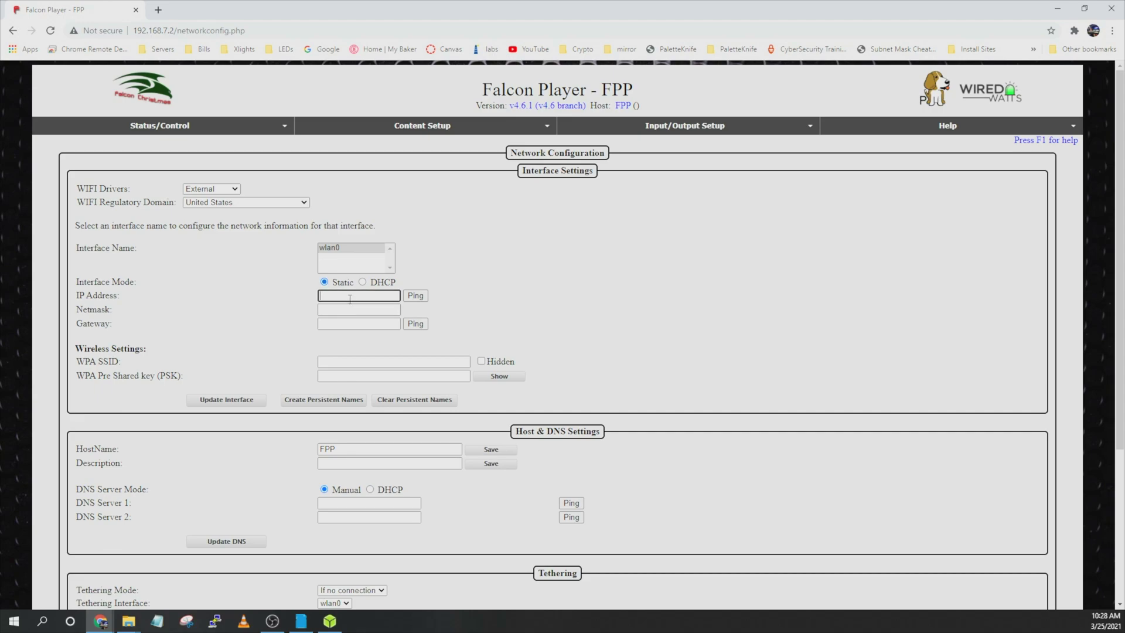
{"action": "type", "text": "192.168.30.40"}
{"action": "left_click", "coordinate": [345, 311]}
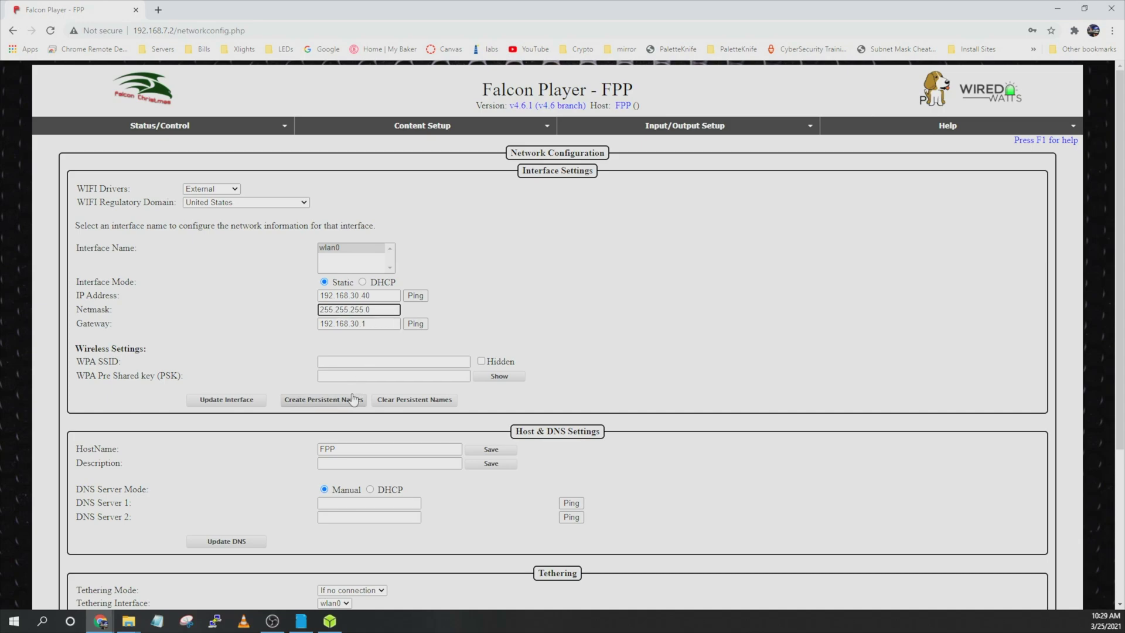
Select BFLS as the WiFi SSID and enter the network's WPA password
{"action": "left_click", "coordinate": [344, 363]}
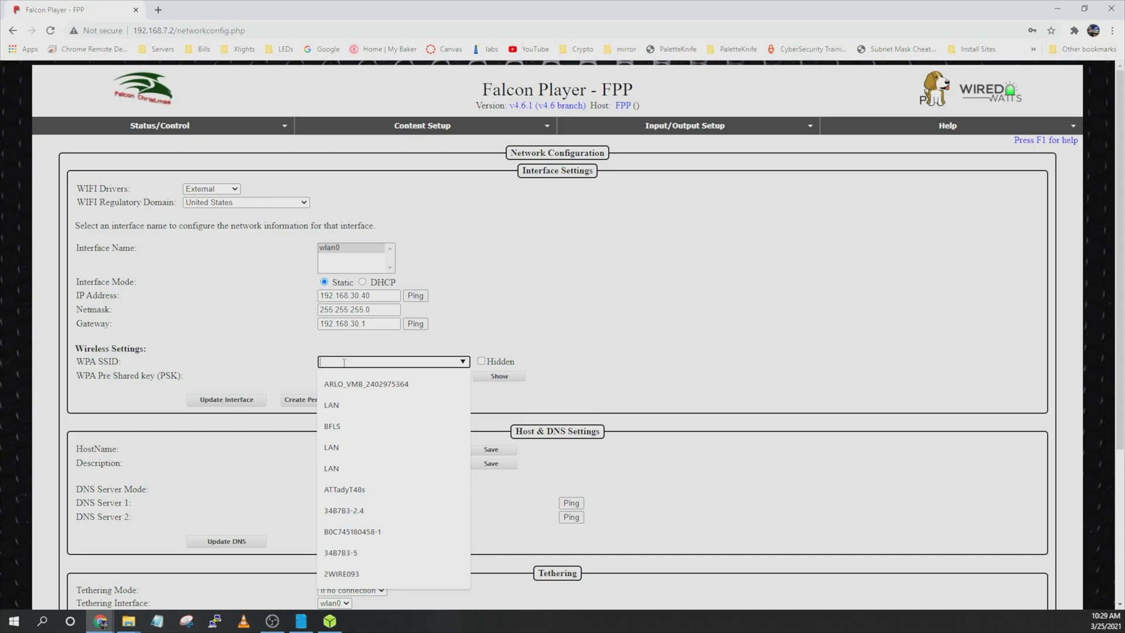
{"action": "left_click", "coordinate": [364, 423]}
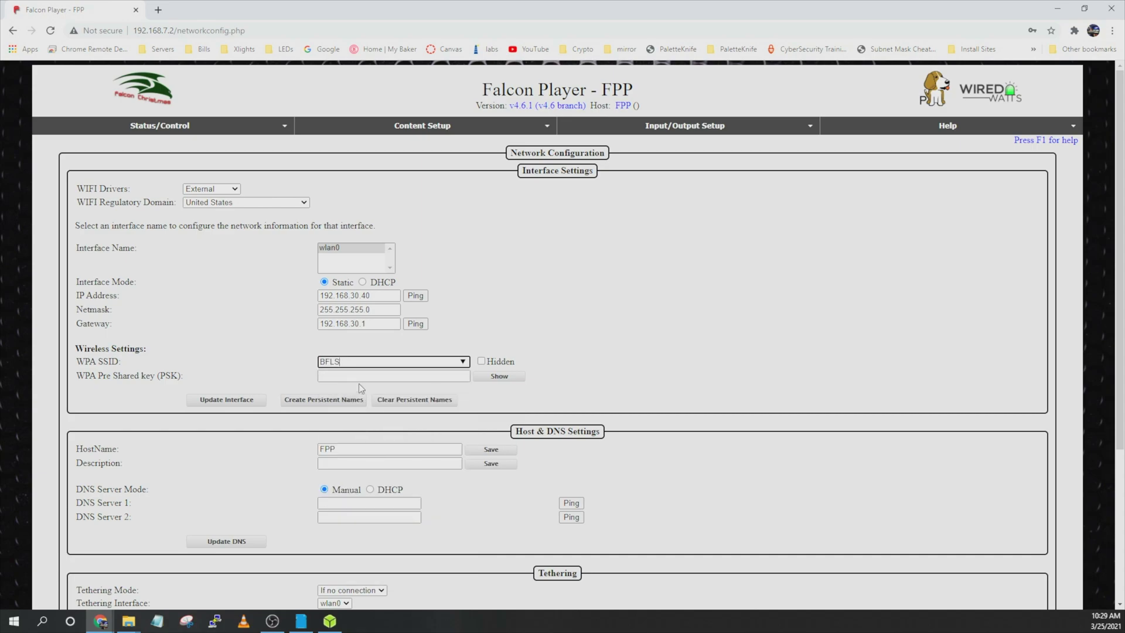
{"action": "left_click", "coordinate": [356, 378]}
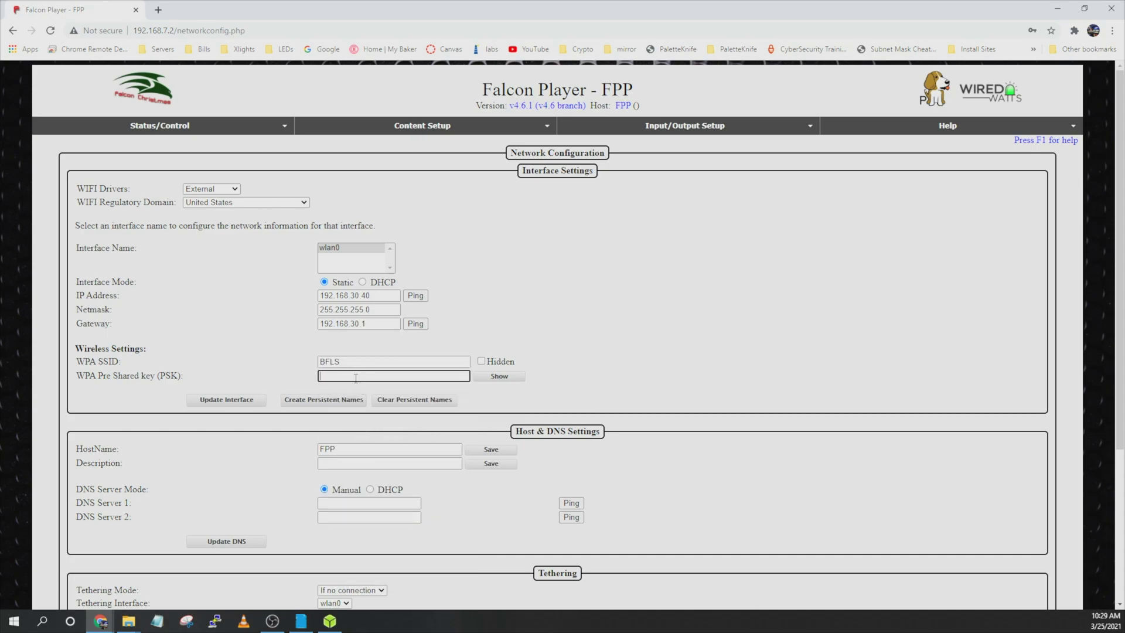
{"action": "type", "text": "••••••••••••••••"}
Change the hostname to FPP-TuneToSign and set DNS servers 192.168.30.1 and 8.8.8.8
{"action": "left_click", "coordinate": [354, 450]}
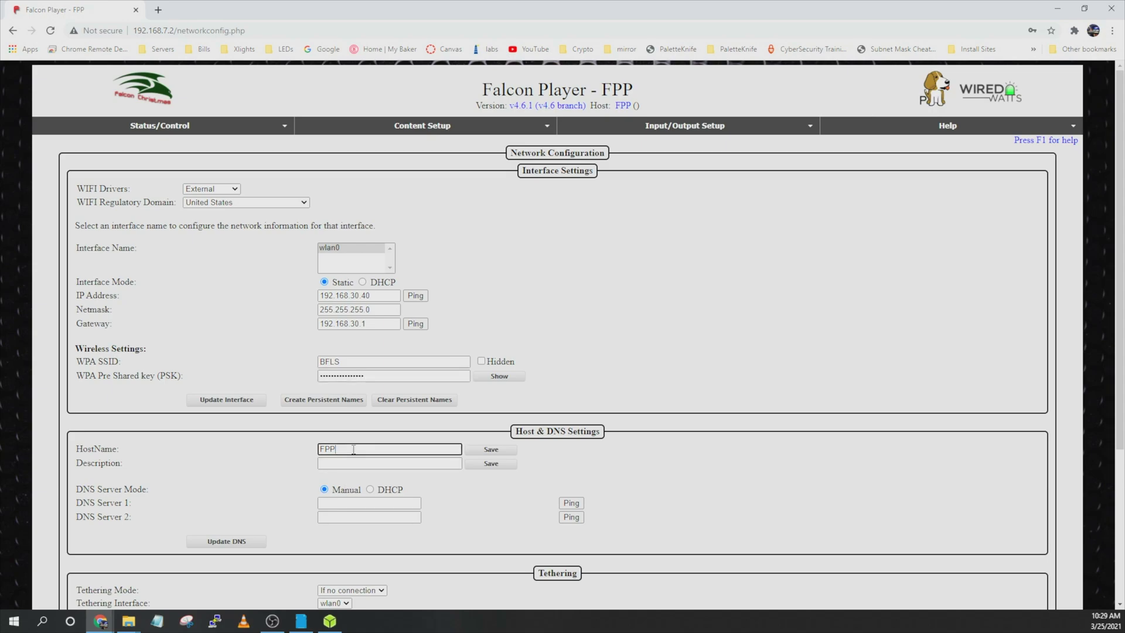
{"action": "type", "text": "-TuneToSign"}
{"action": "left_click", "coordinate": [342, 503]}
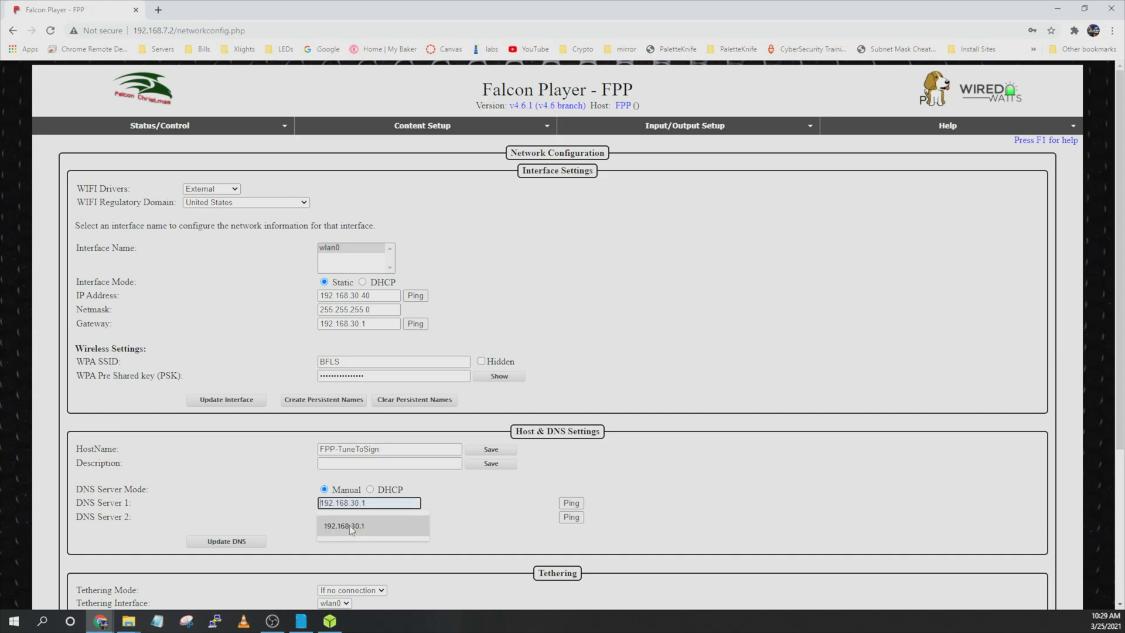
{"action": "left_click", "coordinate": [350, 526]}
{"action": "left_click", "coordinate": [342, 517]}
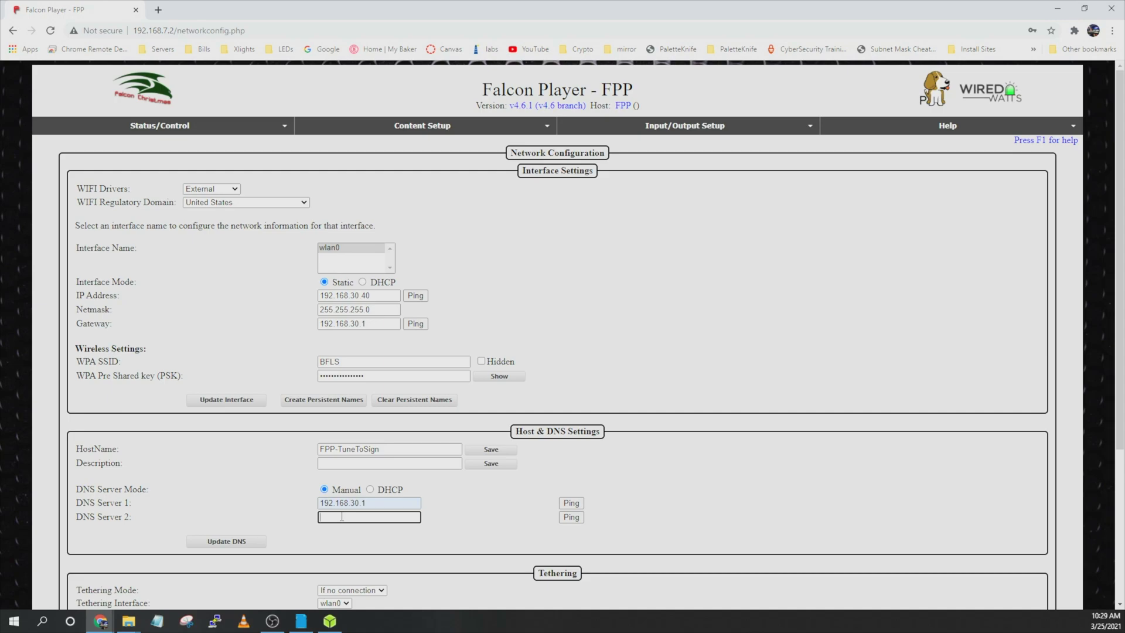
{"action": "type", "text": "8.8.8.8"}
Apply the DNS and wlan0 interface updates, then reboot the player
{"action": "left_click", "coordinate": [238, 542]}
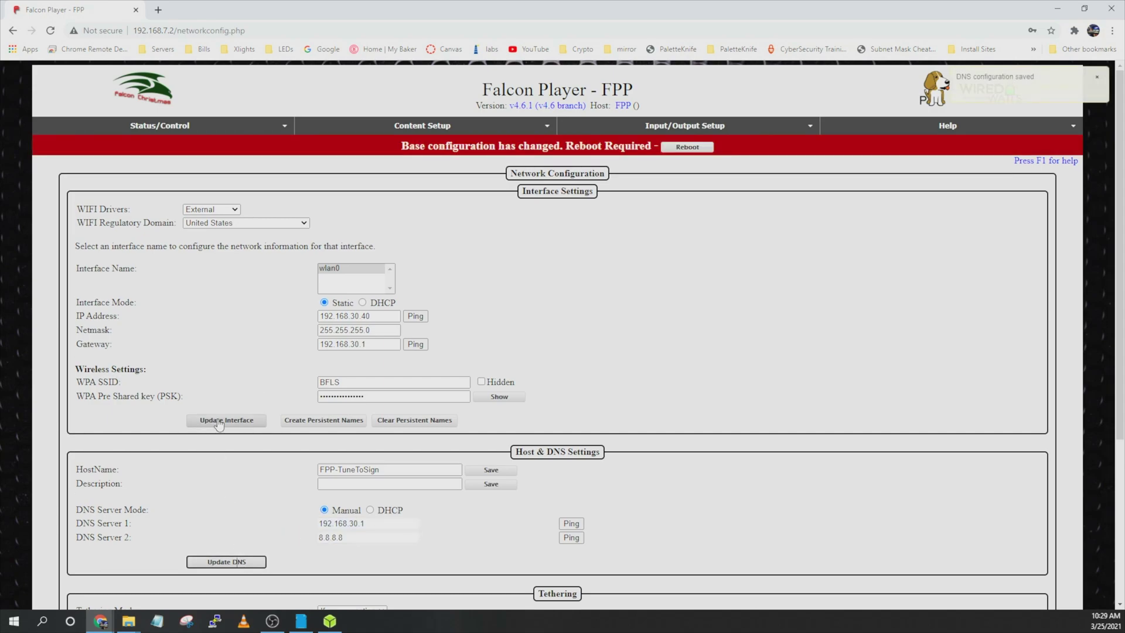
{"action": "left_click", "coordinate": [221, 421]}
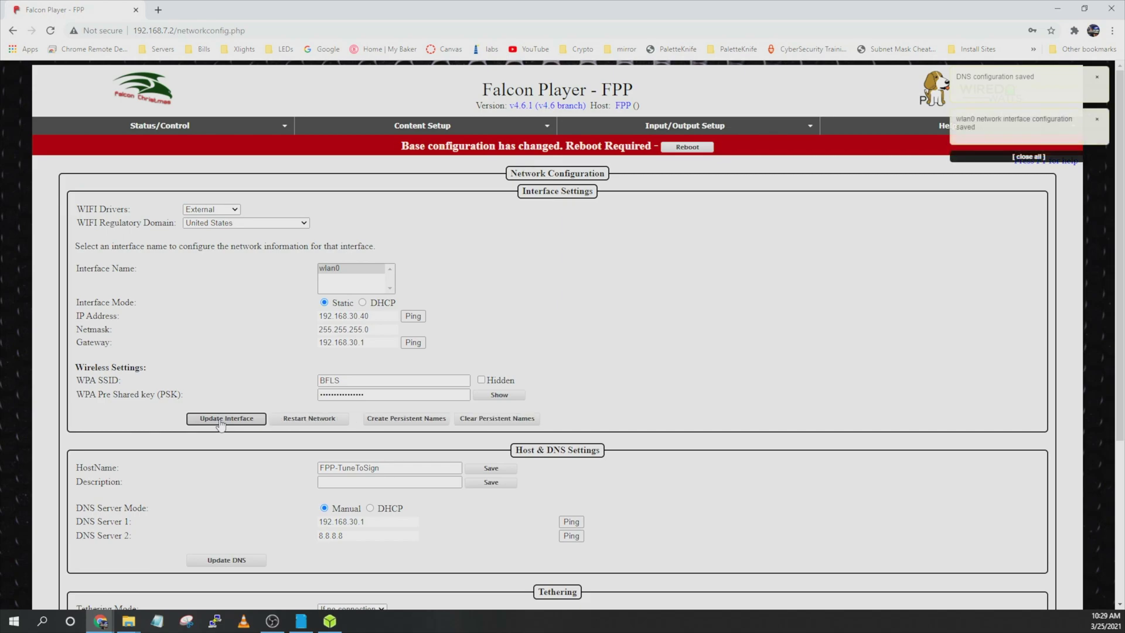
{"action": "left_click", "coordinate": [684, 149]}
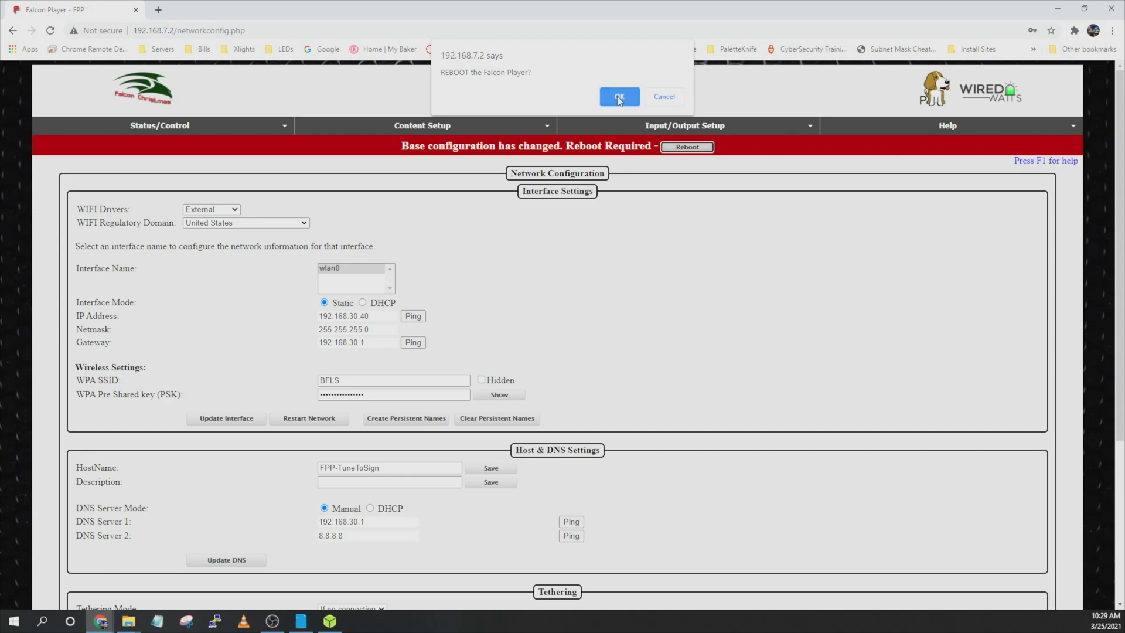
{"action": "left_click", "coordinate": [620, 98]}
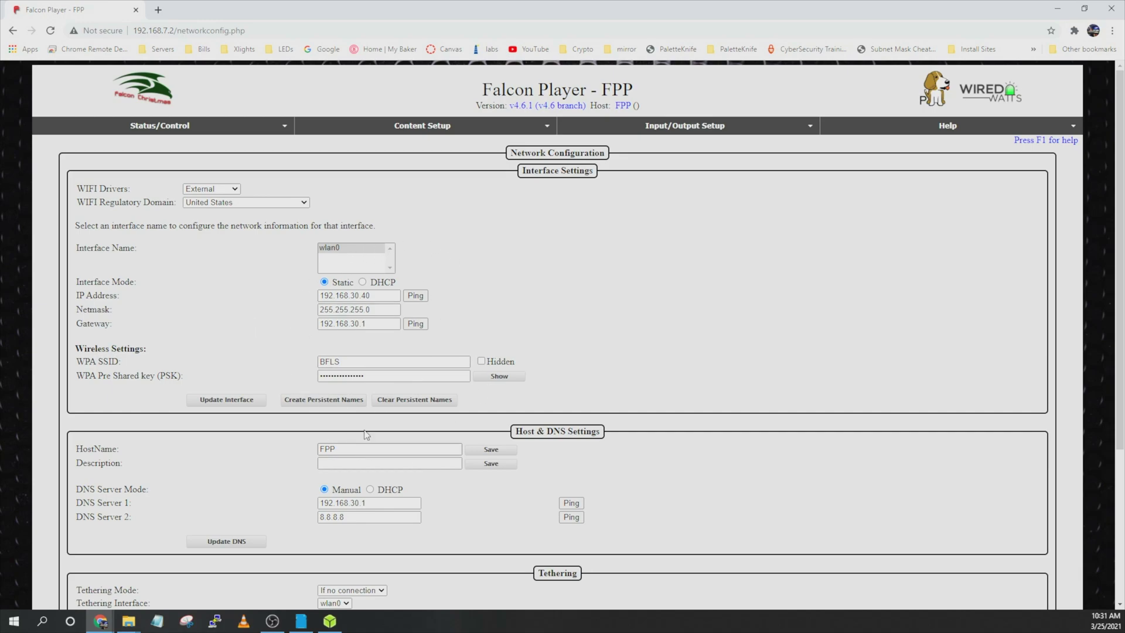
{"action": "left_click", "coordinate": [697, 129]}
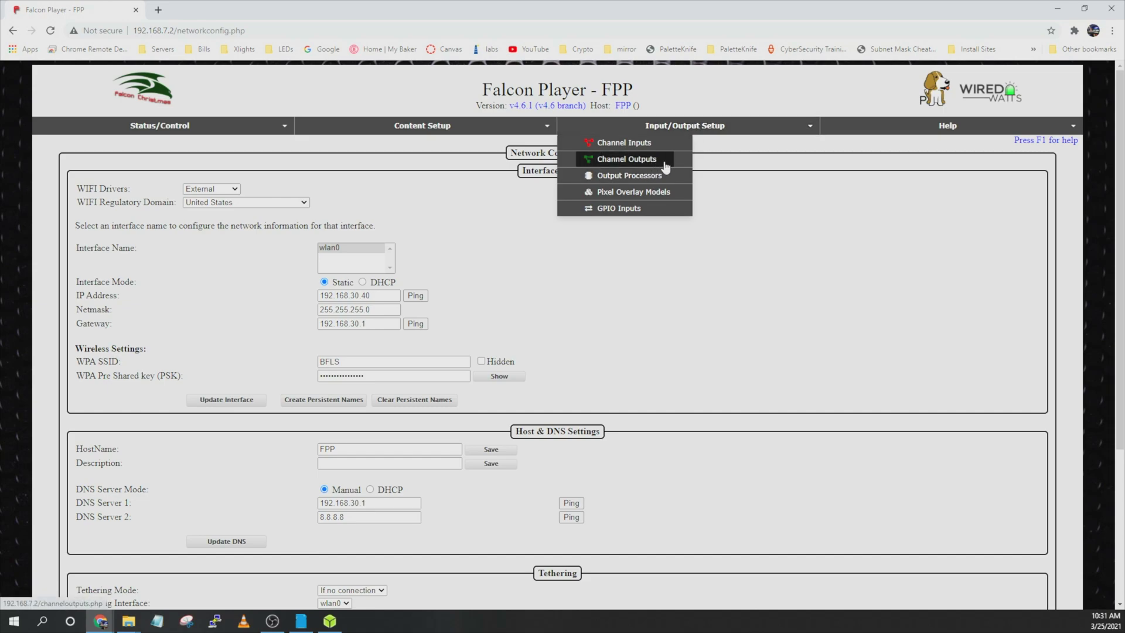
Enable LED Panels output with a 2 x 2 layout, 64x32 1/16 Scan panels, 12 Bit color
{"action": "left_click", "coordinate": [666, 167]}
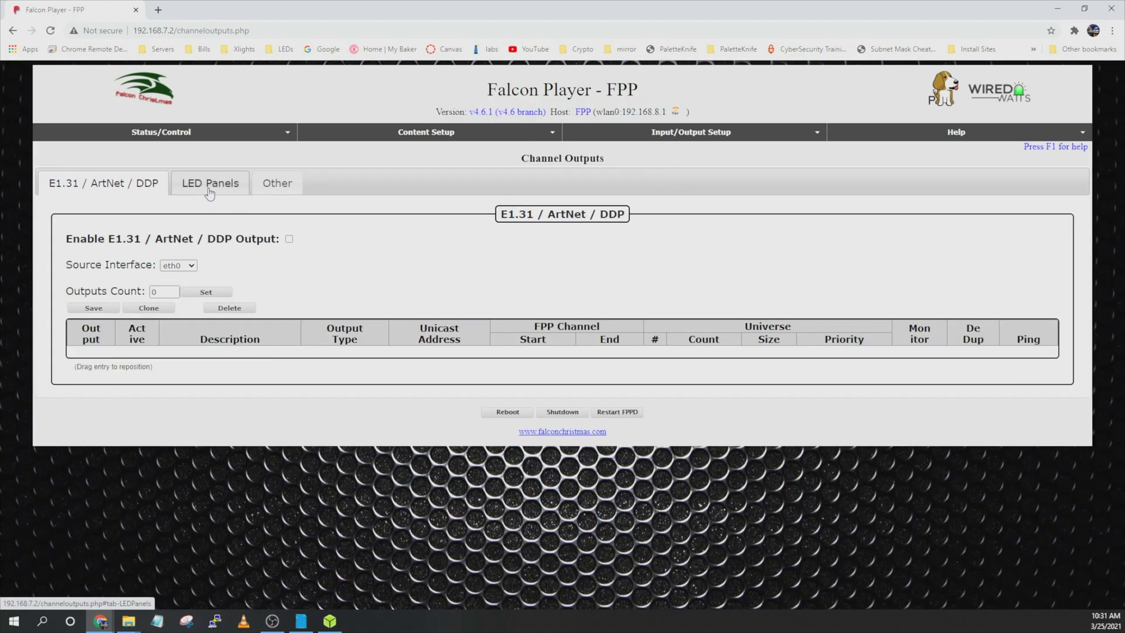
{"action": "left_click", "coordinate": [210, 190]}
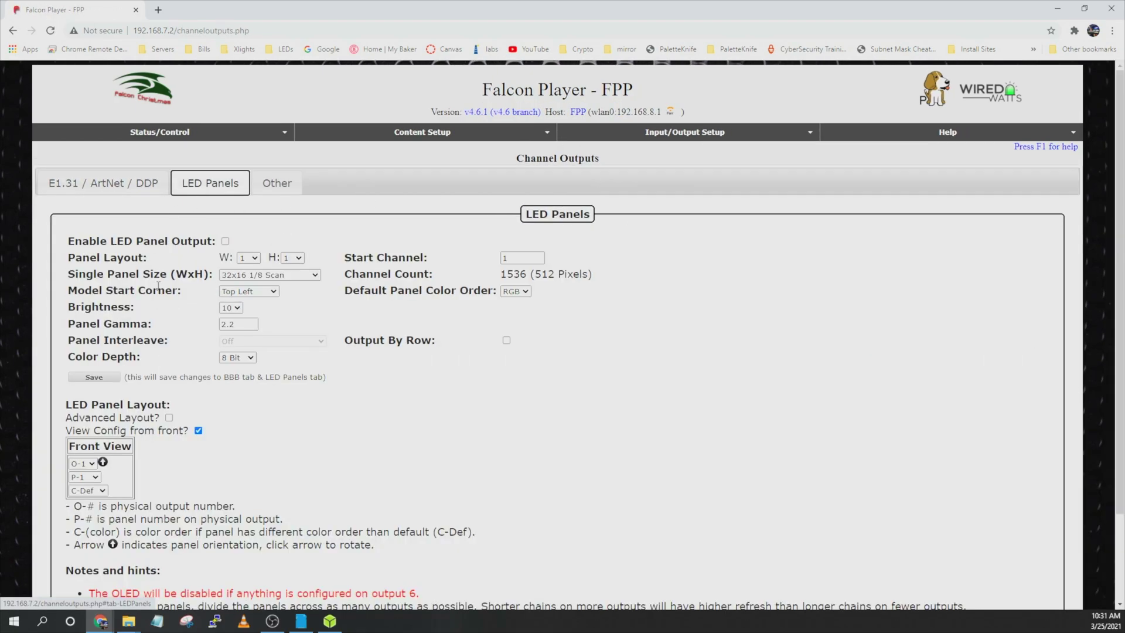
{"action": "left_click", "coordinate": [224, 242]}
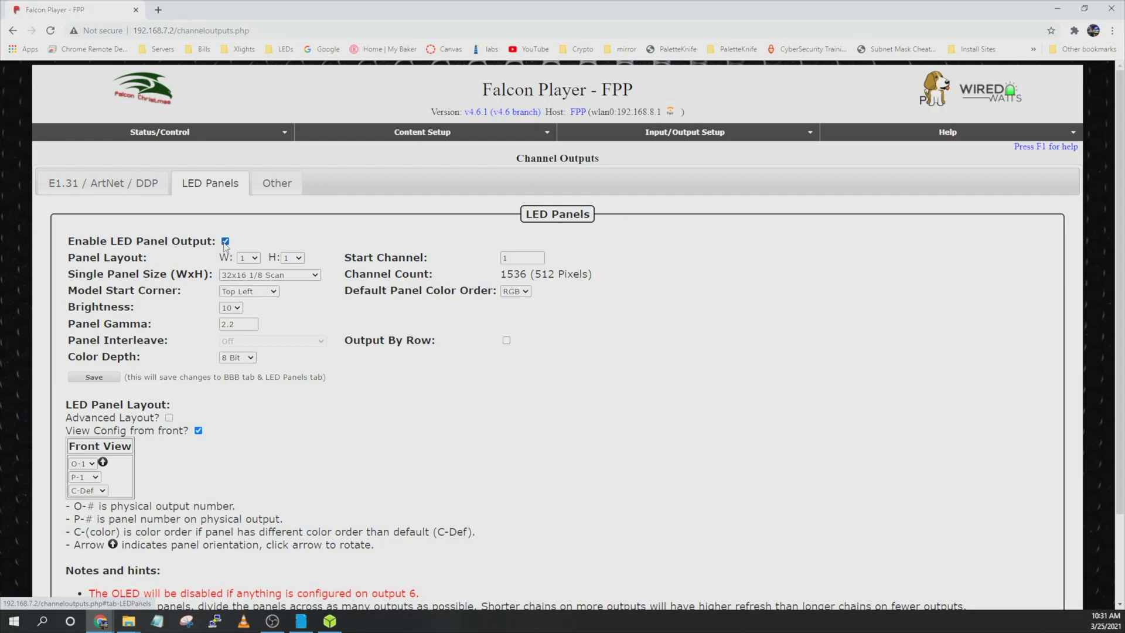
{"action": "left_click", "coordinate": [253, 260]}
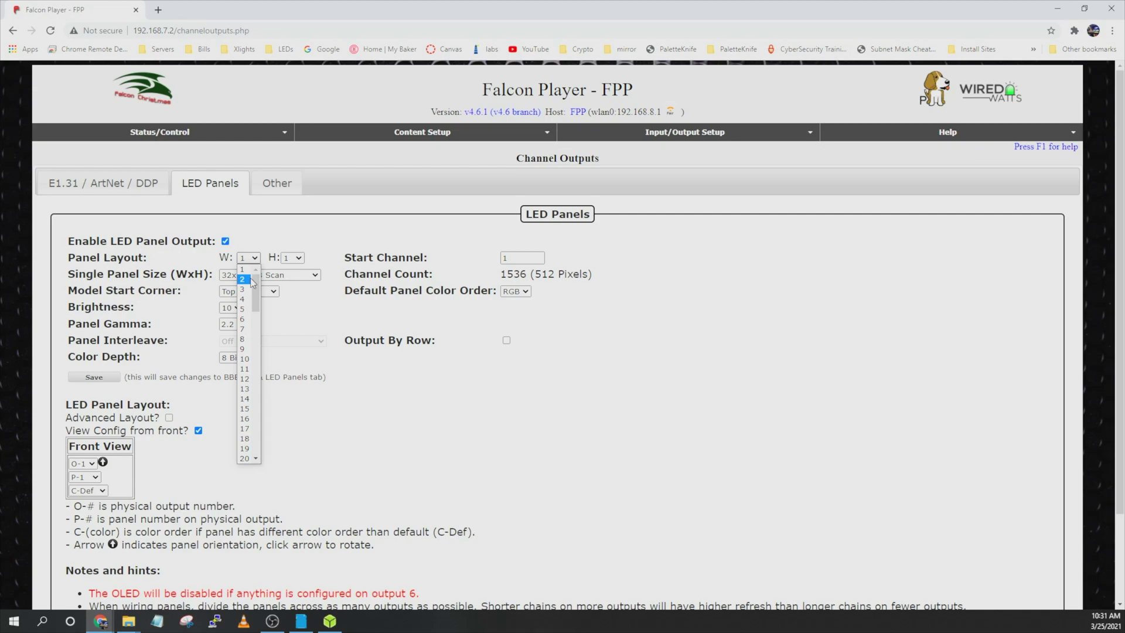
{"action": "left_click", "coordinate": [251, 280]}
{"action": "left_click", "coordinate": [292, 279]}
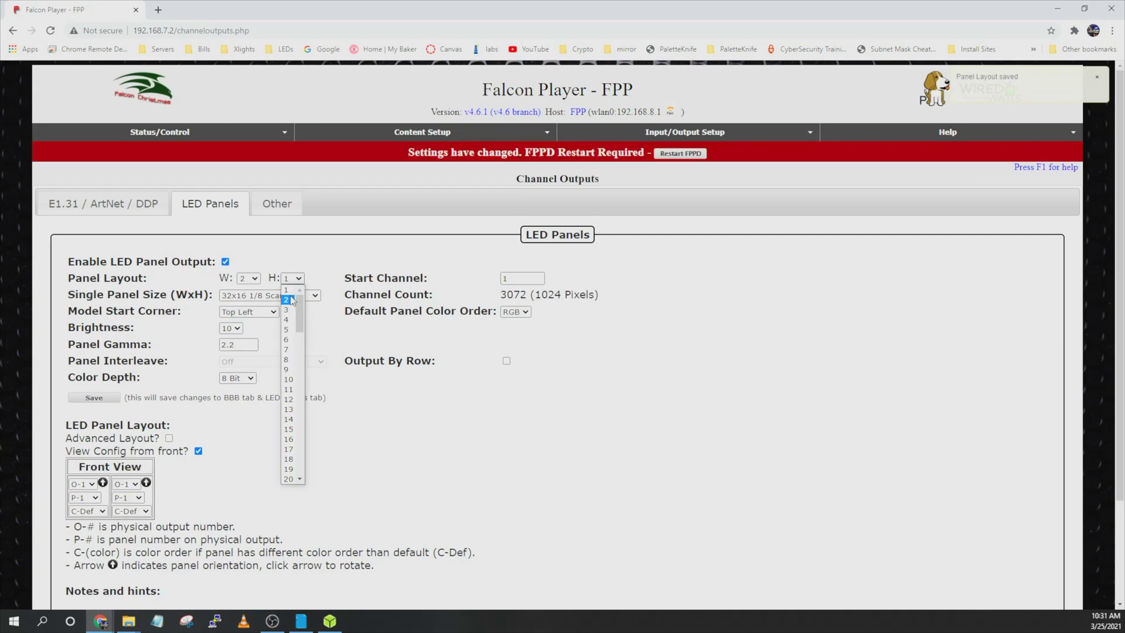
{"action": "left_click", "coordinate": [291, 301]}
{"action": "left_click", "coordinate": [316, 296]}
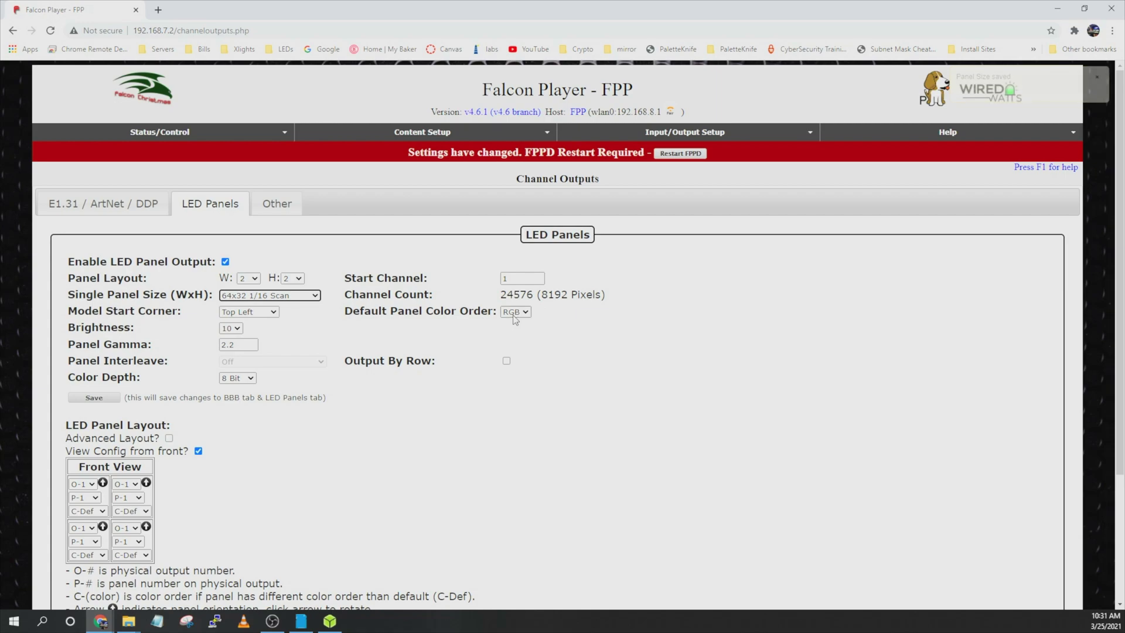
{"action": "left_click", "coordinate": [252, 379]}
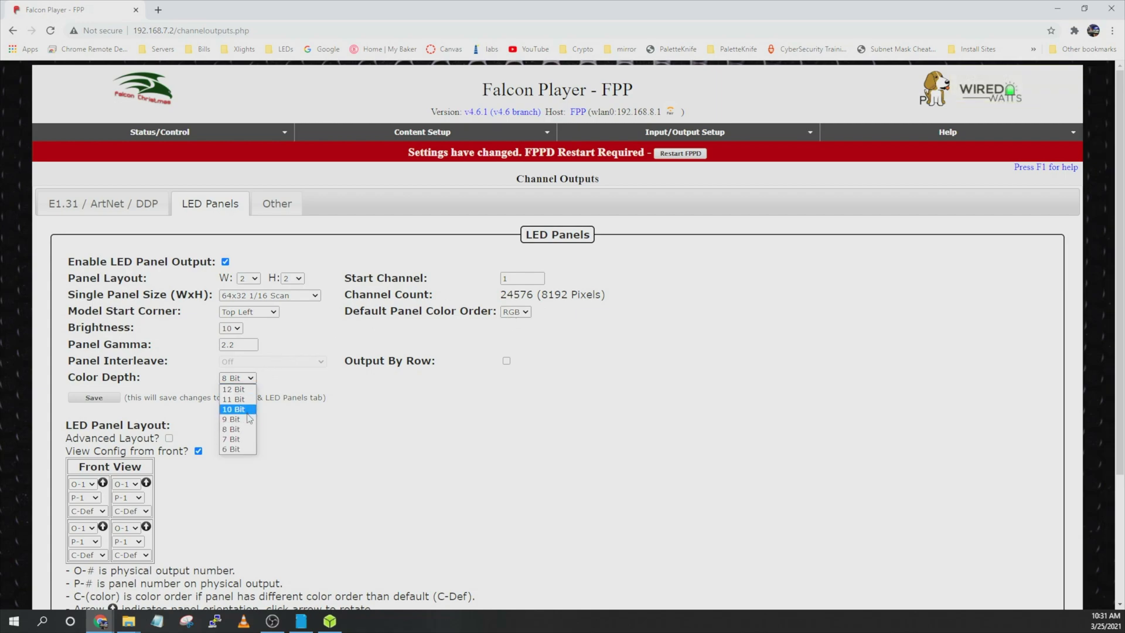
{"action": "left_click", "coordinate": [245, 390]}
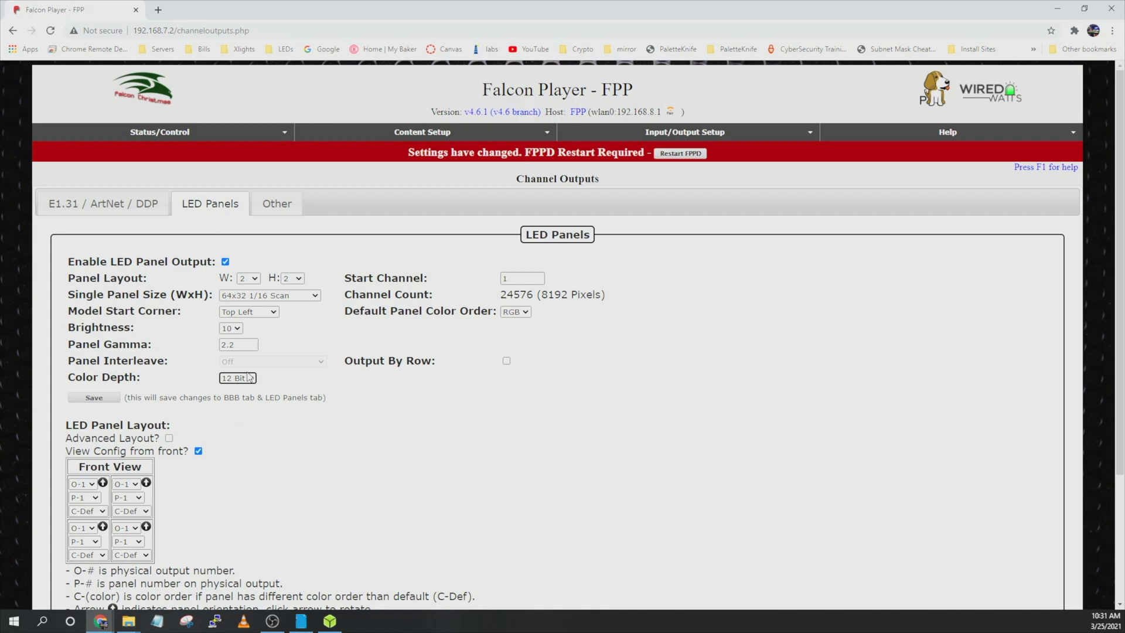
Enable Output By Row, put both bottom panels on O-2, number left panels P-2, and save
{"action": "left_click", "coordinate": [507, 362]}
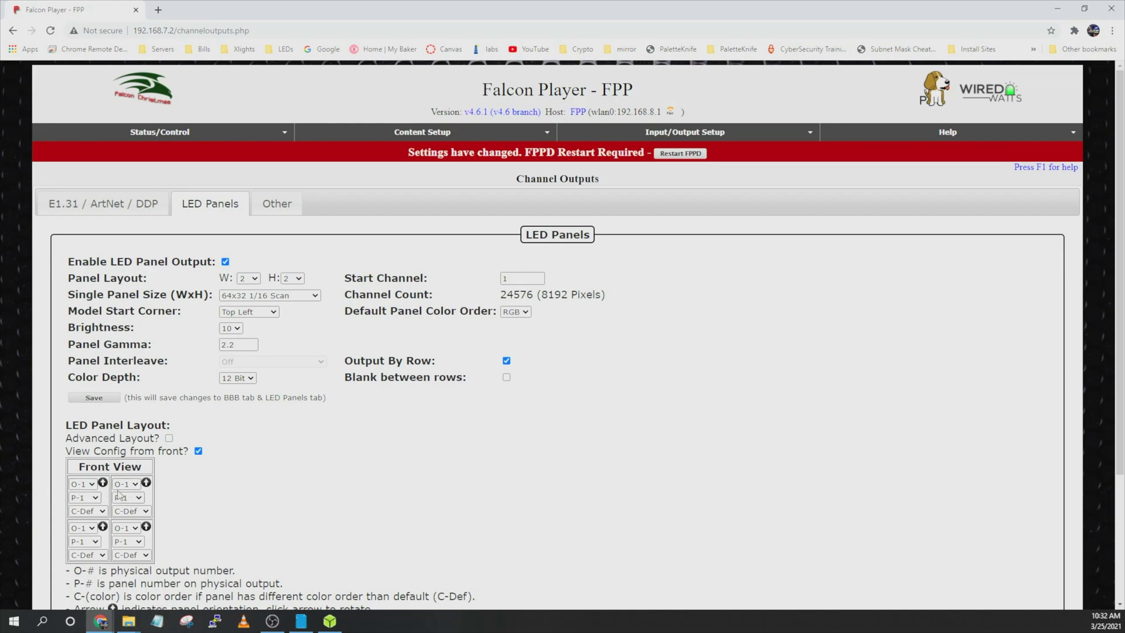
{"action": "left_click", "coordinate": [101, 502]}
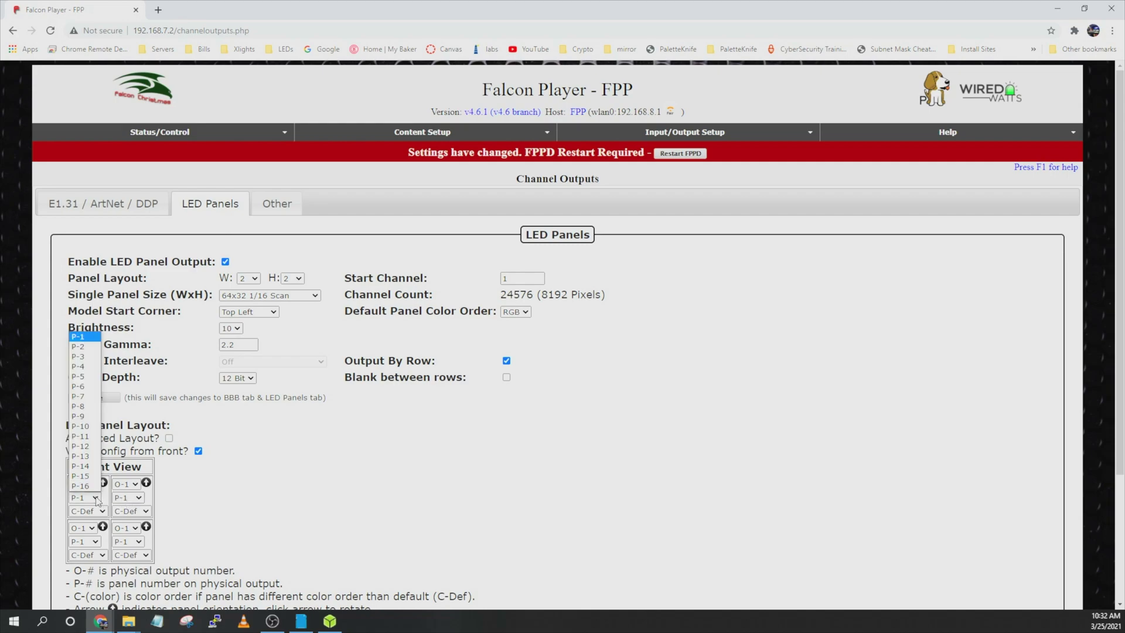
{"action": "left_click", "coordinate": [77, 348]}
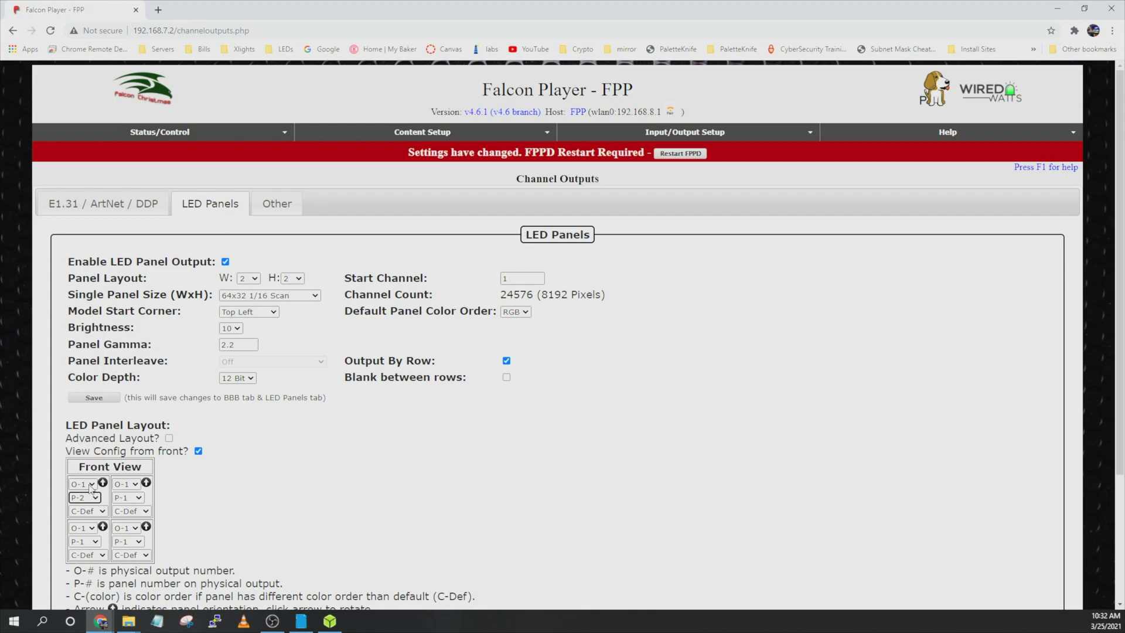
{"action": "left_click", "coordinate": [135, 529]}
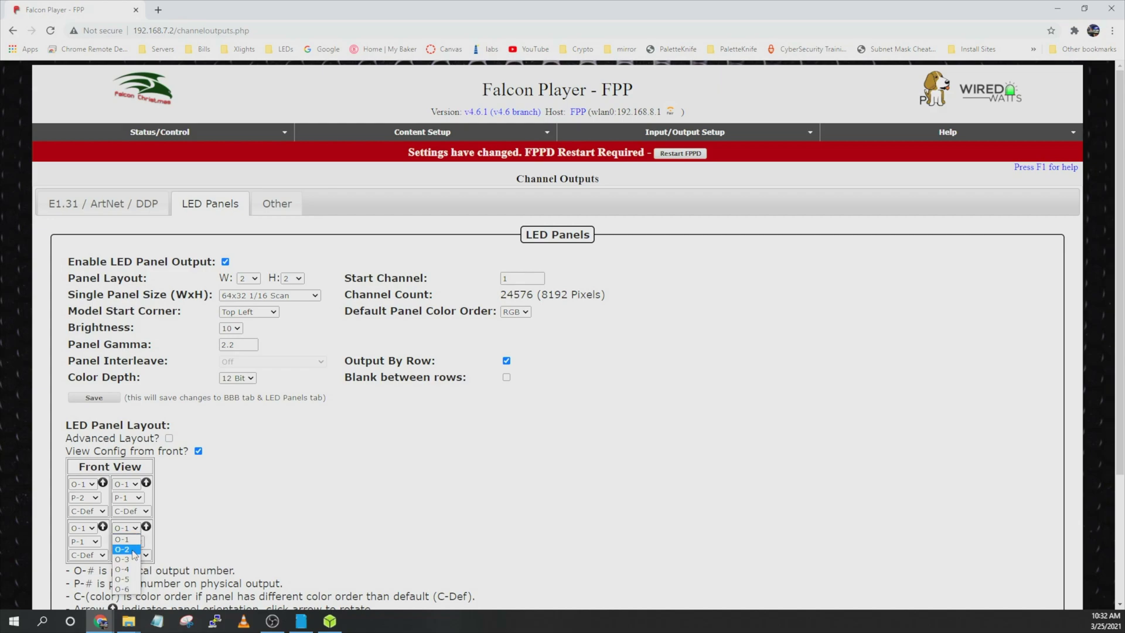
{"action": "left_click", "coordinate": [122, 549]}
{"action": "left_click", "coordinate": [88, 529]}
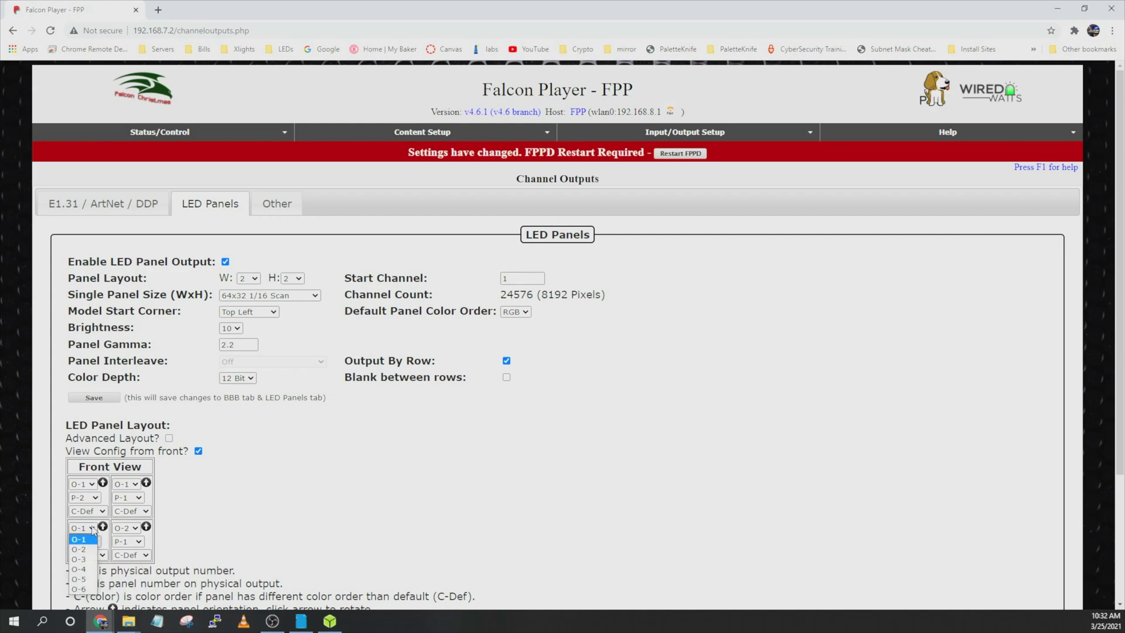
{"action": "left_click", "coordinate": [85, 549]}
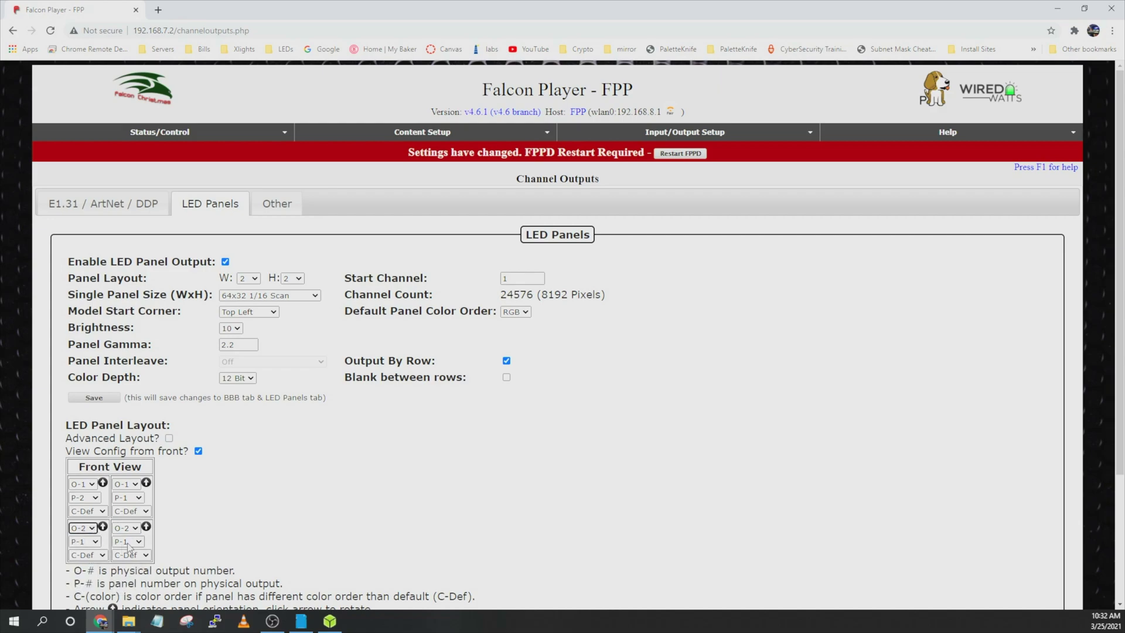
{"action": "left_click", "coordinate": [94, 542]}
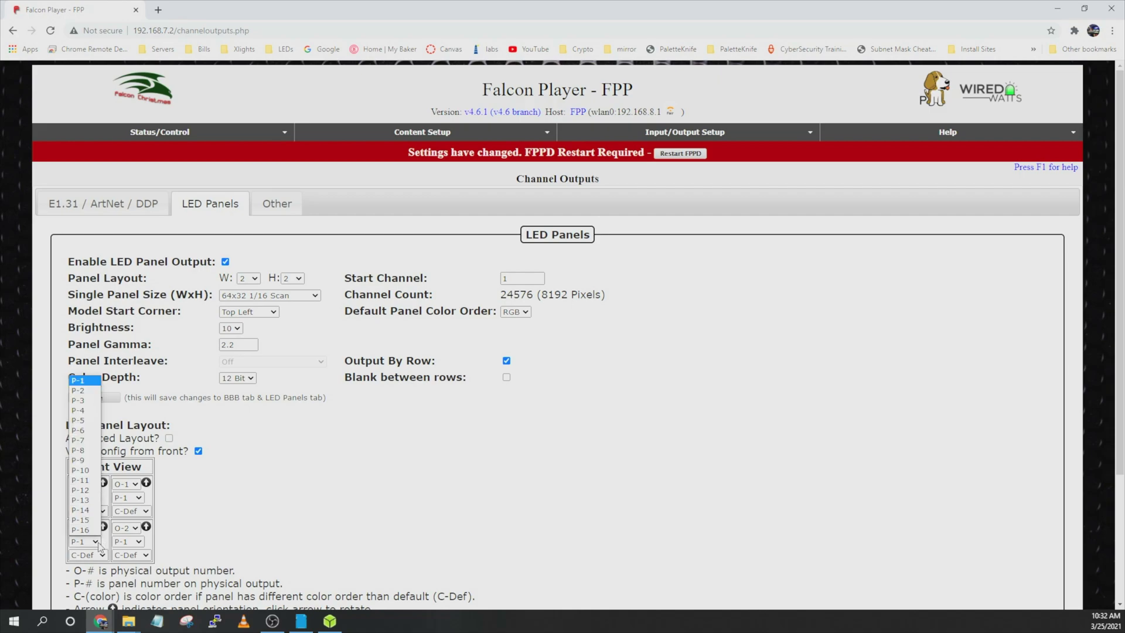
{"action": "left_click", "coordinate": [78, 390]}
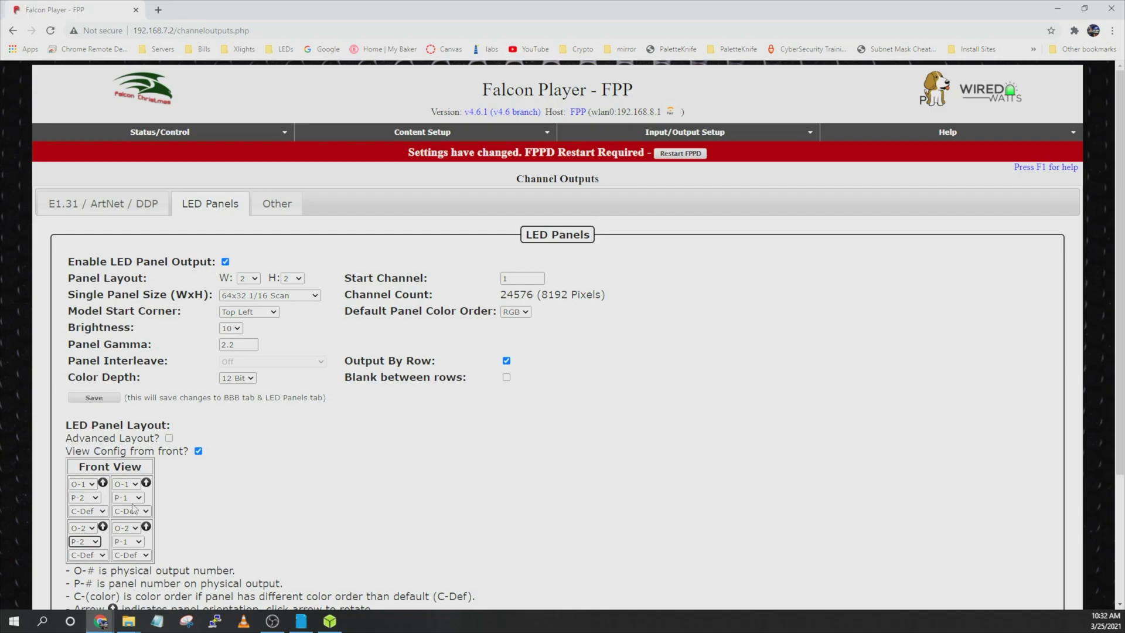
{"action": "left_click", "coordinate": [96, 399]}
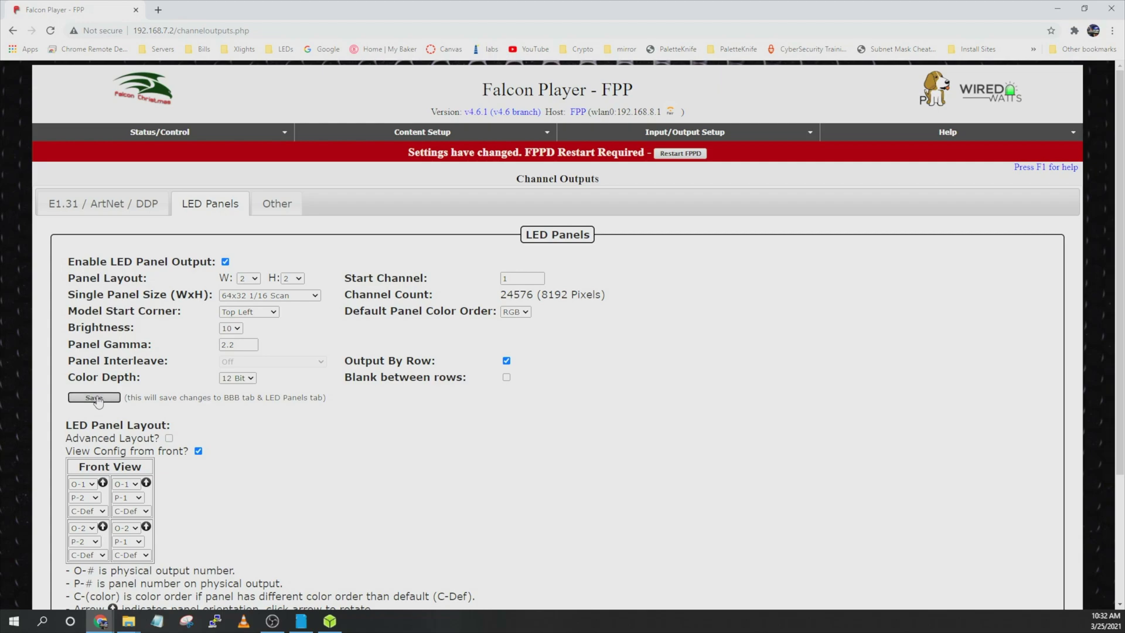
Restart FPPD so the new network and LED panel settings take effect
{"action": "left_click", "coordinate": [679, 153]}
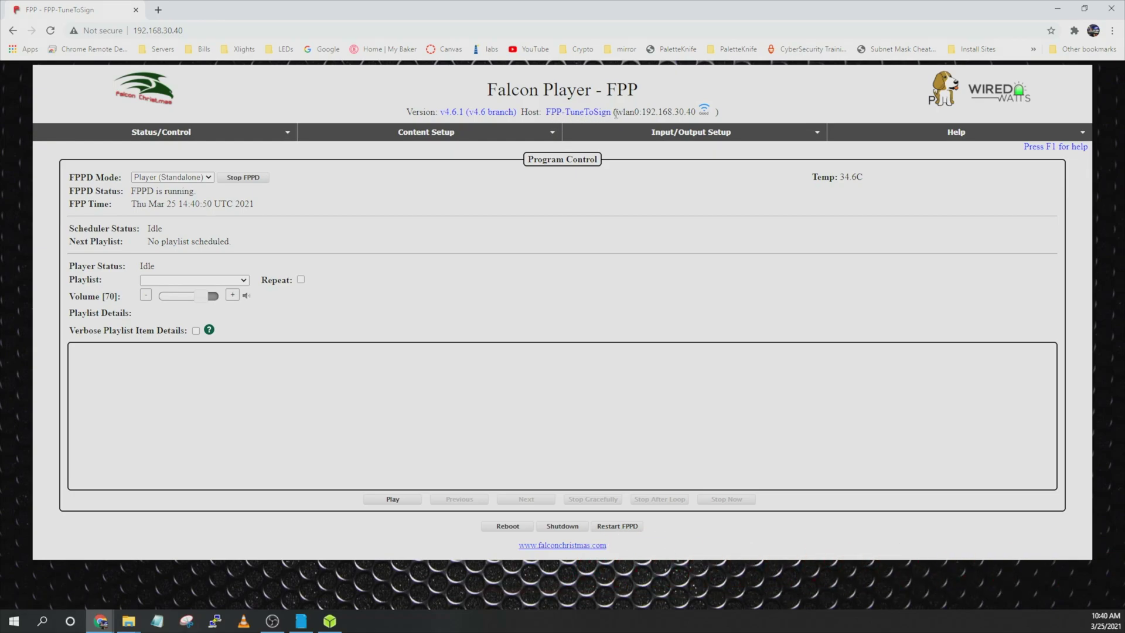
Go to FPP Settings under Status/Control and show its Time settings
{"action": "left_click", "coordinate": [177, 134]}
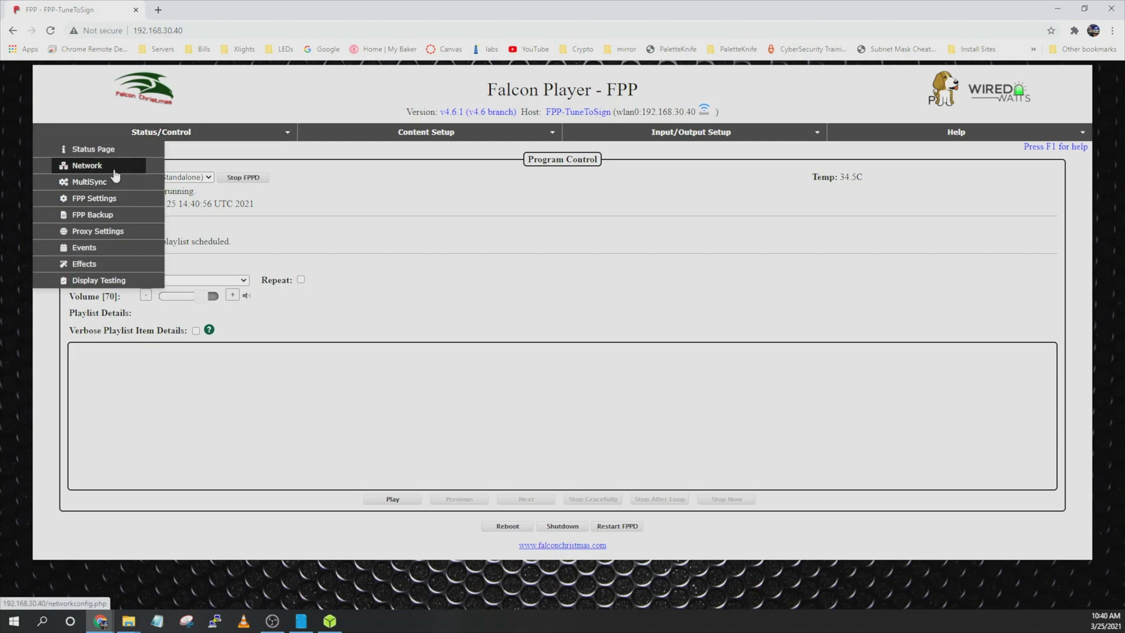
{"action": "left_click", "coordinate": [116, 202]}
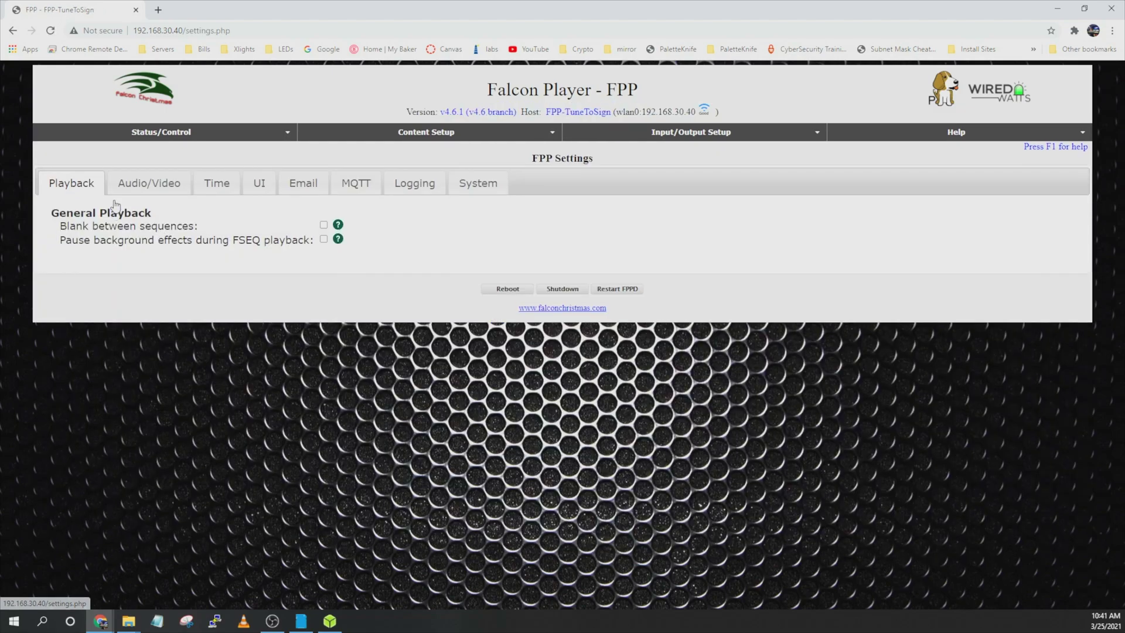
{"action": "left_click", "coordinate": [218, 186]}
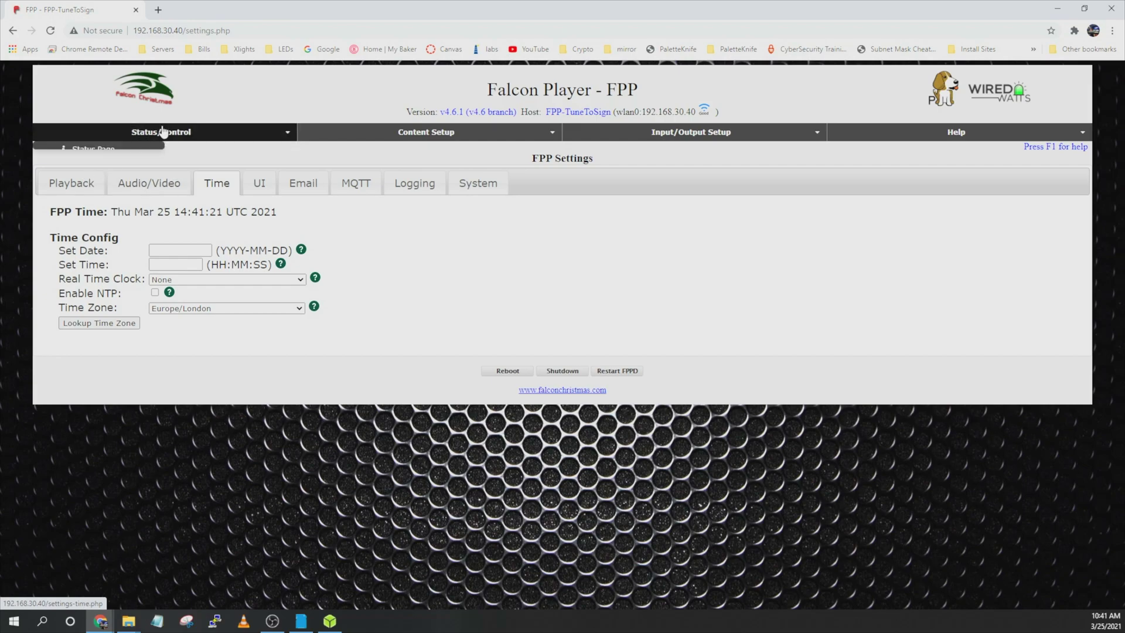
Enable test mode on the Display Testing page and run the Cycle: R-G-B pattern on the panels
{"action": "mouse_move", "coordinate": [166, 132]}
{"action": "left_click", "coordinate": [116, 283]}
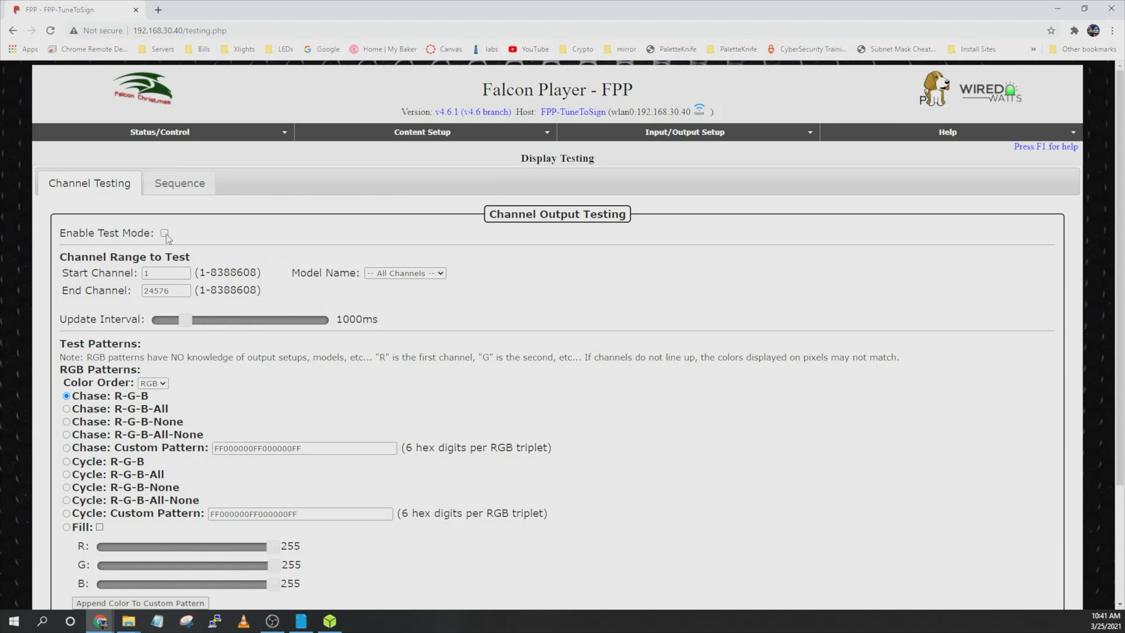
{"action": "left_click", "coordinate": [165, 233]}
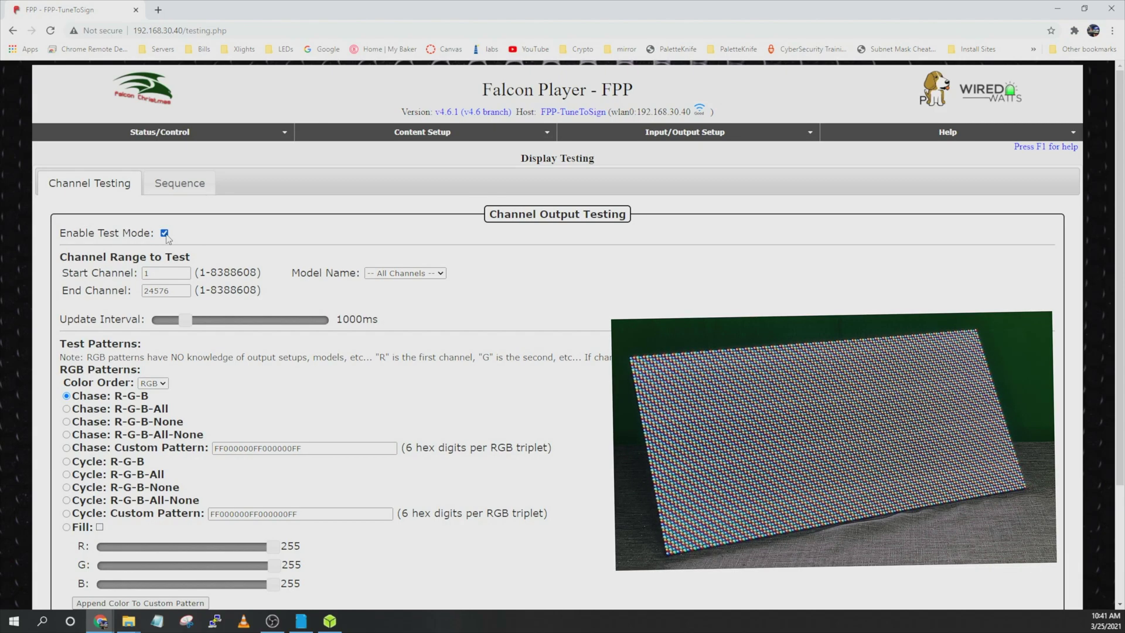
{"action": "left_click", "coordinate": [67, 462]}
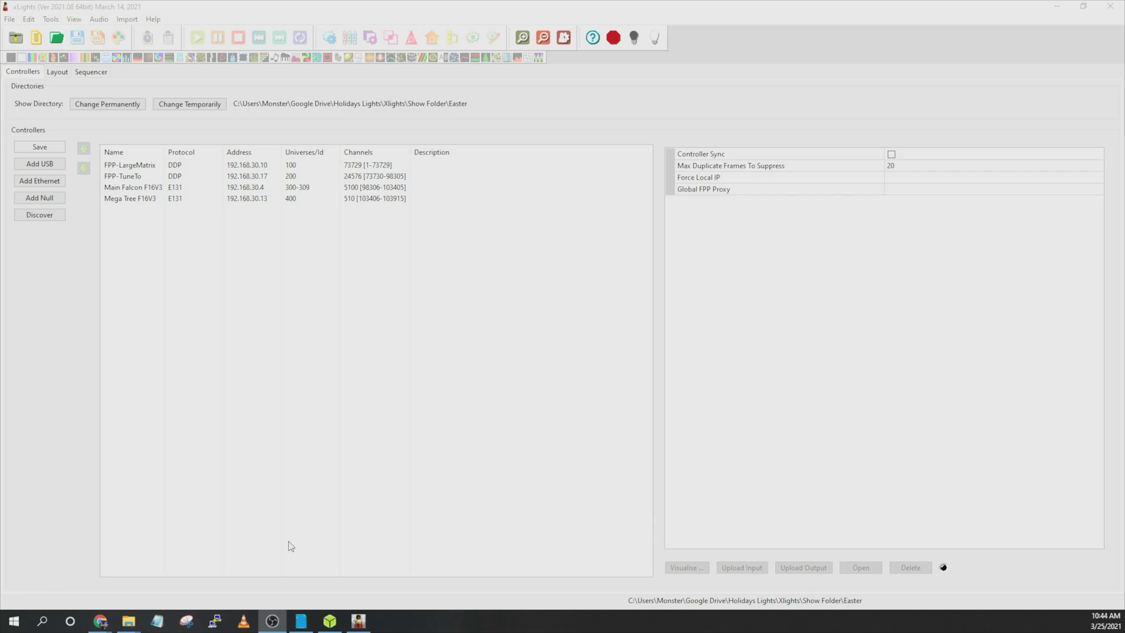
Add a new Ethernet controller and set its active state to xLights Only
{"action": "left_click", "coordinate": [40, 183]}
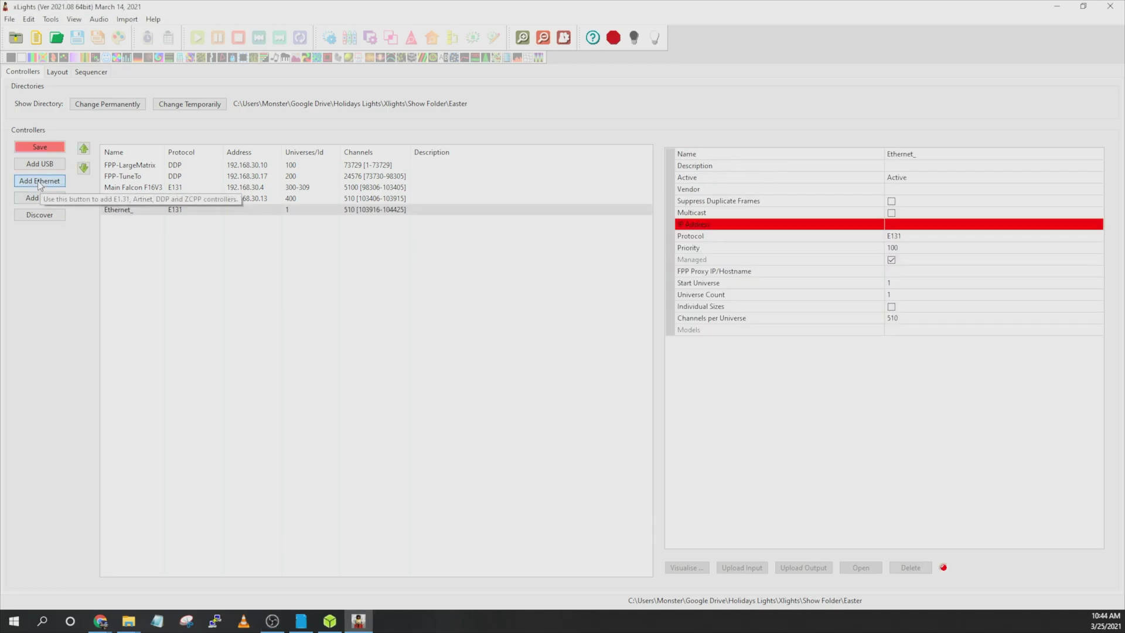
{"action": "left_click", "coordinate": [934, 153]}
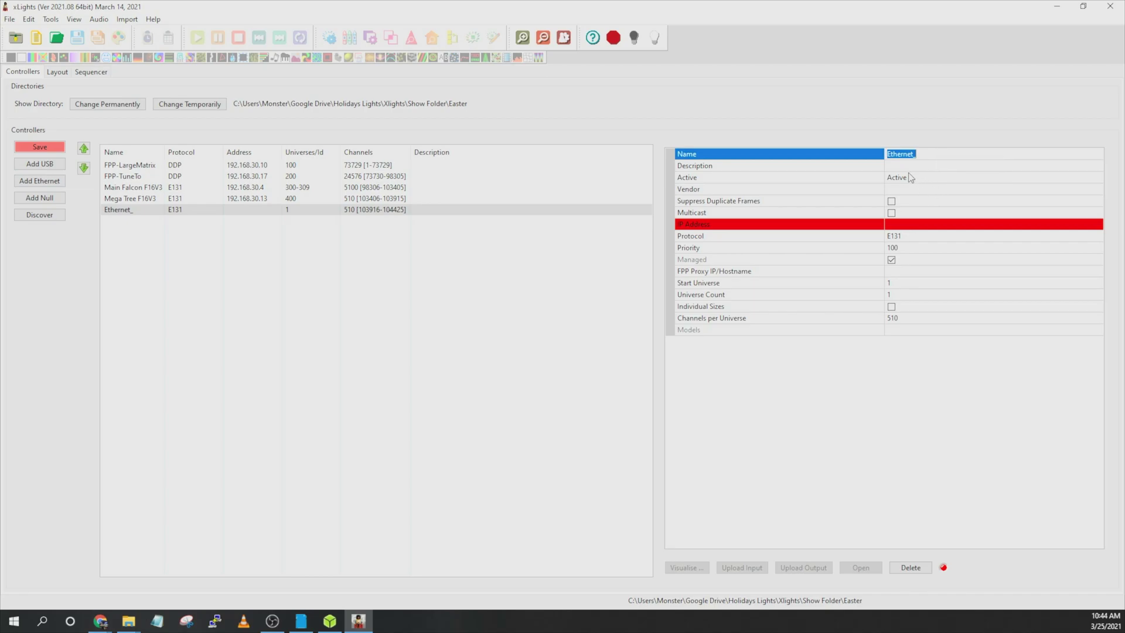
{"action": "left_click", "coordinate": [934, 179]}
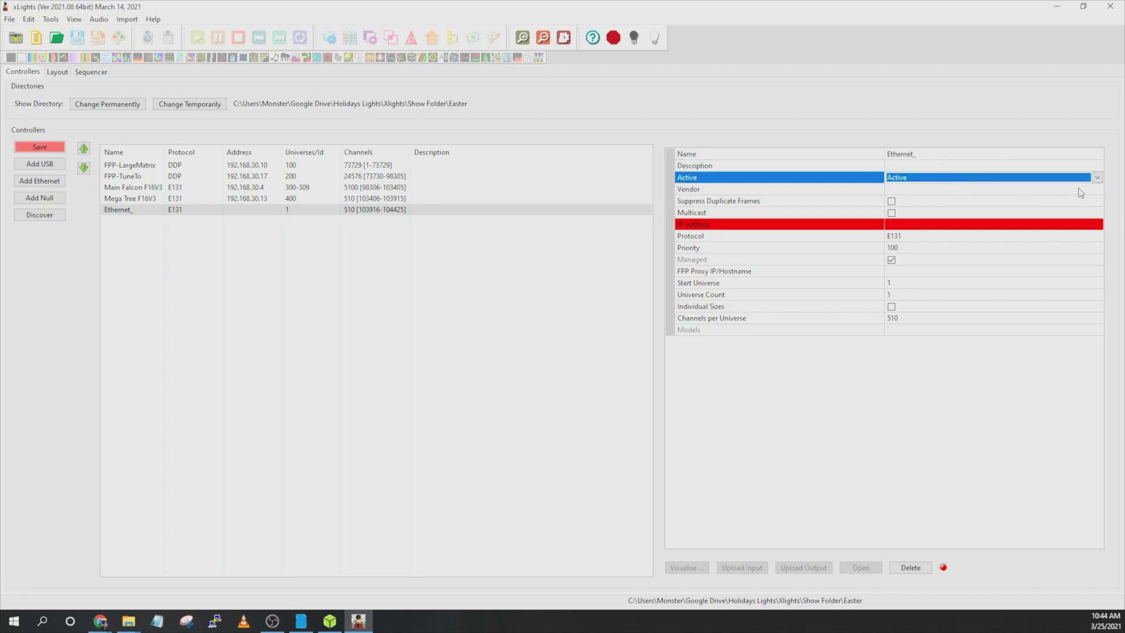
{"action": "left_click", "coordinate": [1097, 177]}
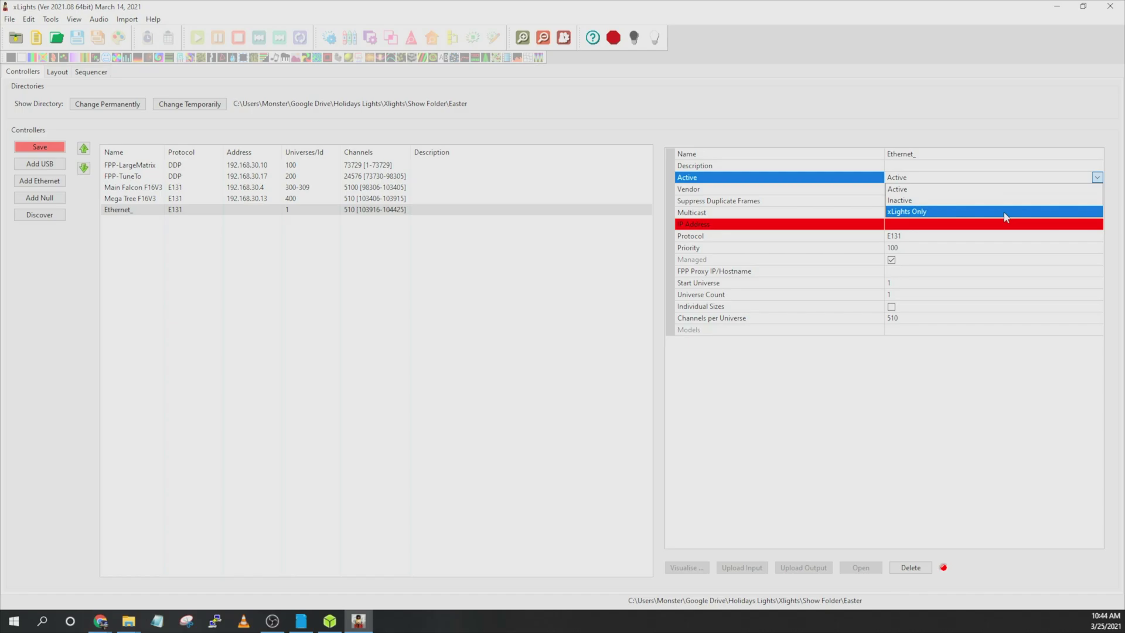
{"action": "left_click", "coordinate": [1004, 211]}
Set the new controller's vendor to FPP and its model to LED Panels
{"action": "left_click", "coordinate": [938, 189]}
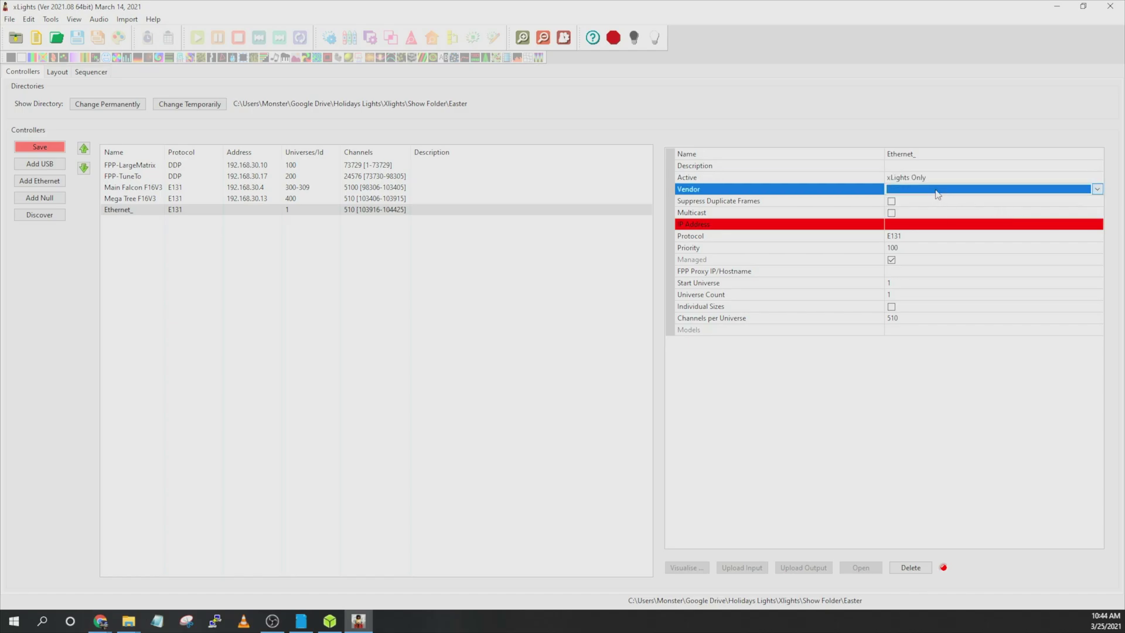
{"action": "left_click", "coordinate": [1097, 189]}
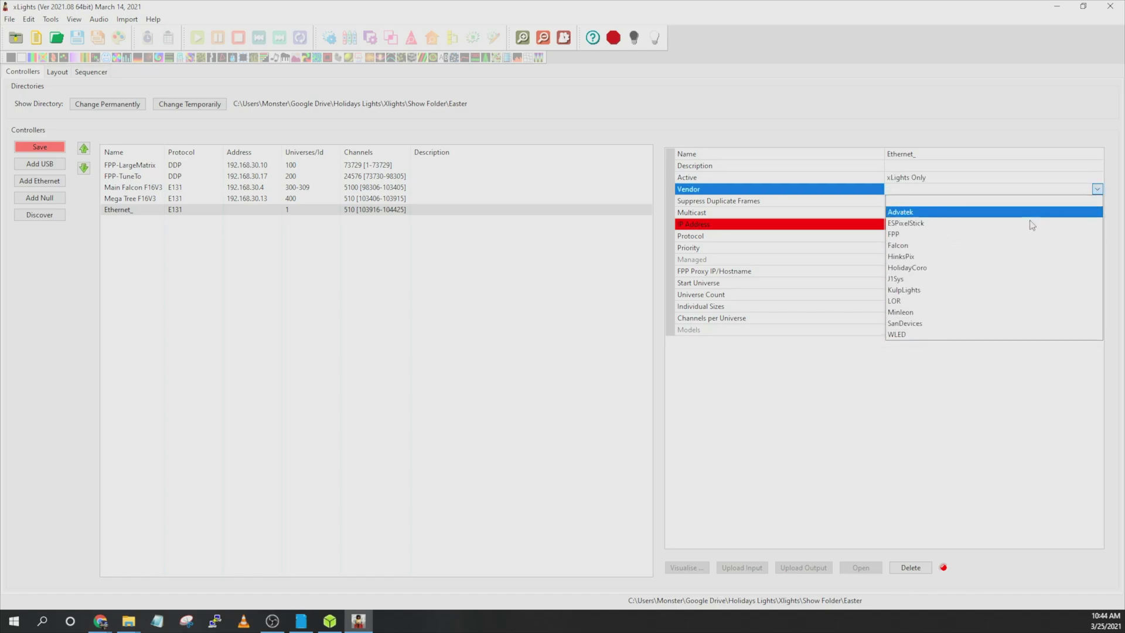
{"action": "left_click", "coordinate": [1001, 236]}
{"action": "left_click", "coordinate": [1067, 203]}
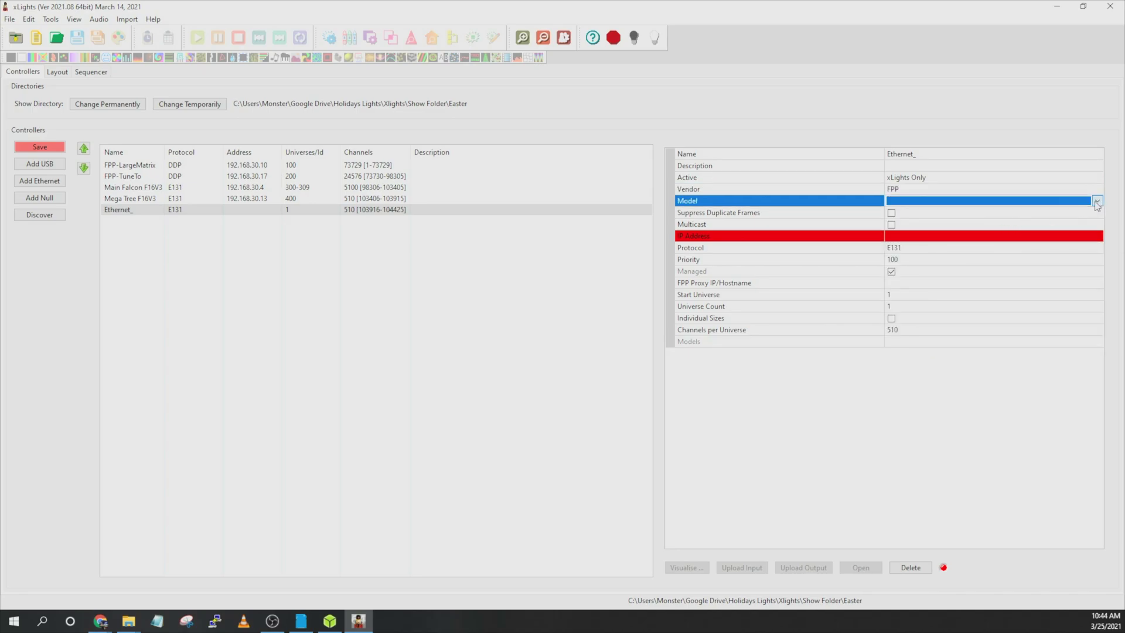
{"action": "left_click", "coordinate": [1098, 201]}
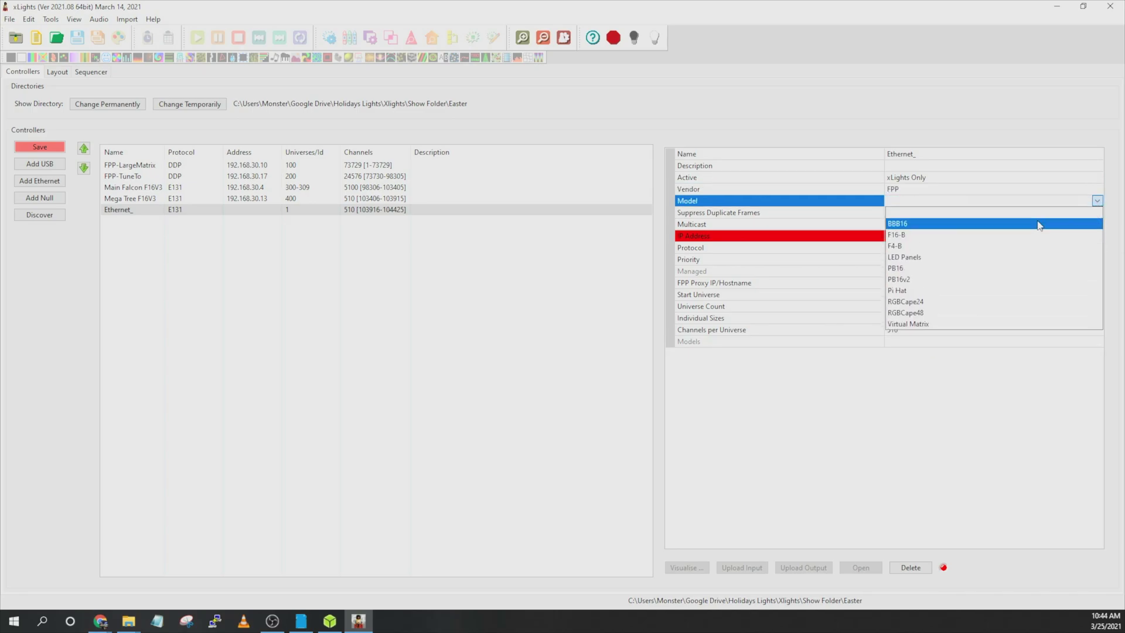
{"action": "left_click", "coordinate": [983, 261]}
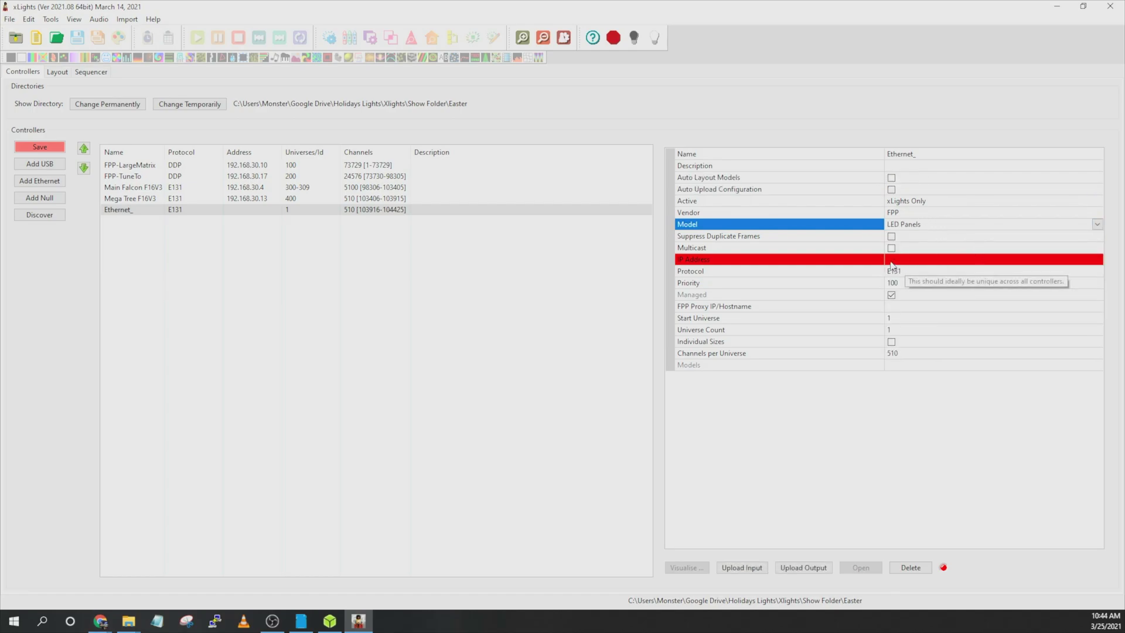
Switch the controller's protocol to DDP and start editing its channel count
{"action": "left_click", "coordinate": [929, 260]}
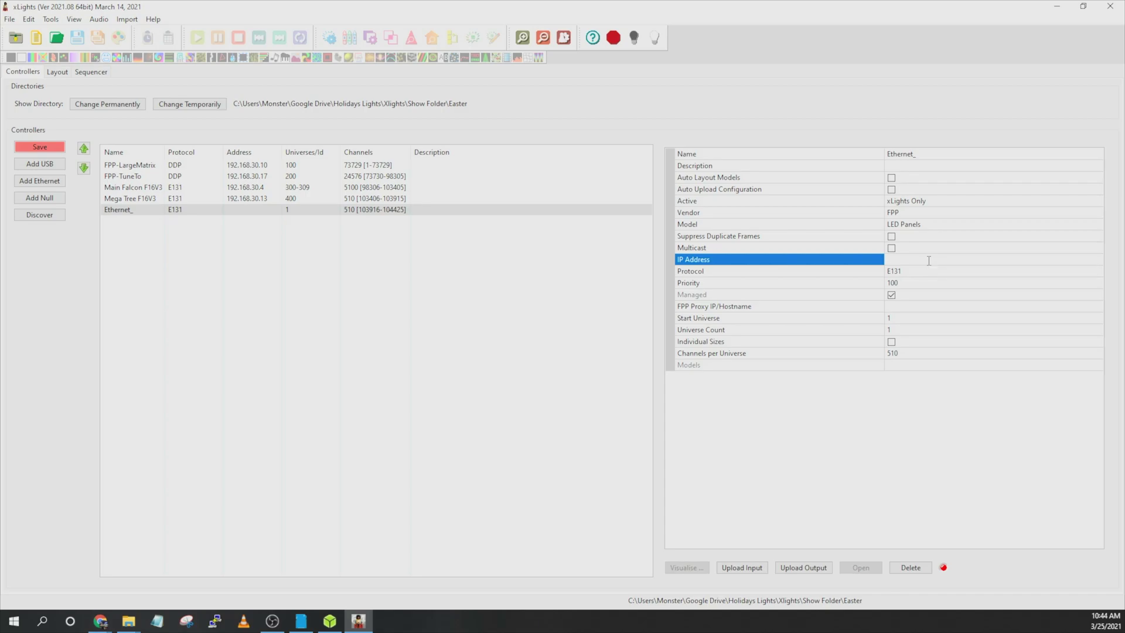
{"action": "left_click", "coordinate": [925, 273]}
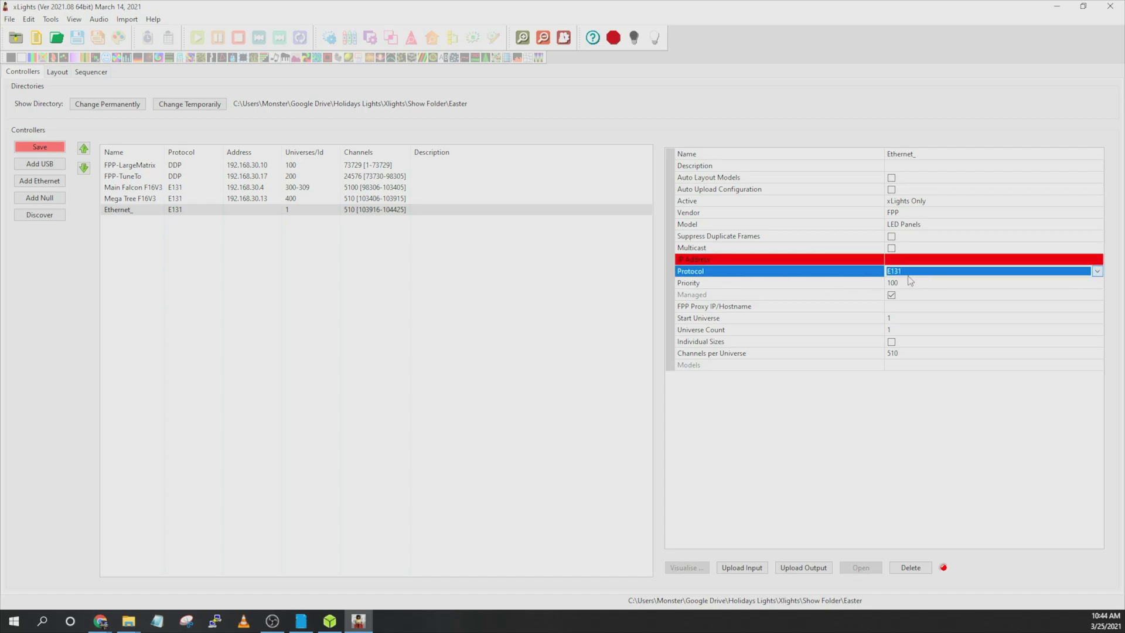
{"action": "left_click", "coordinate": [1097, 271]}
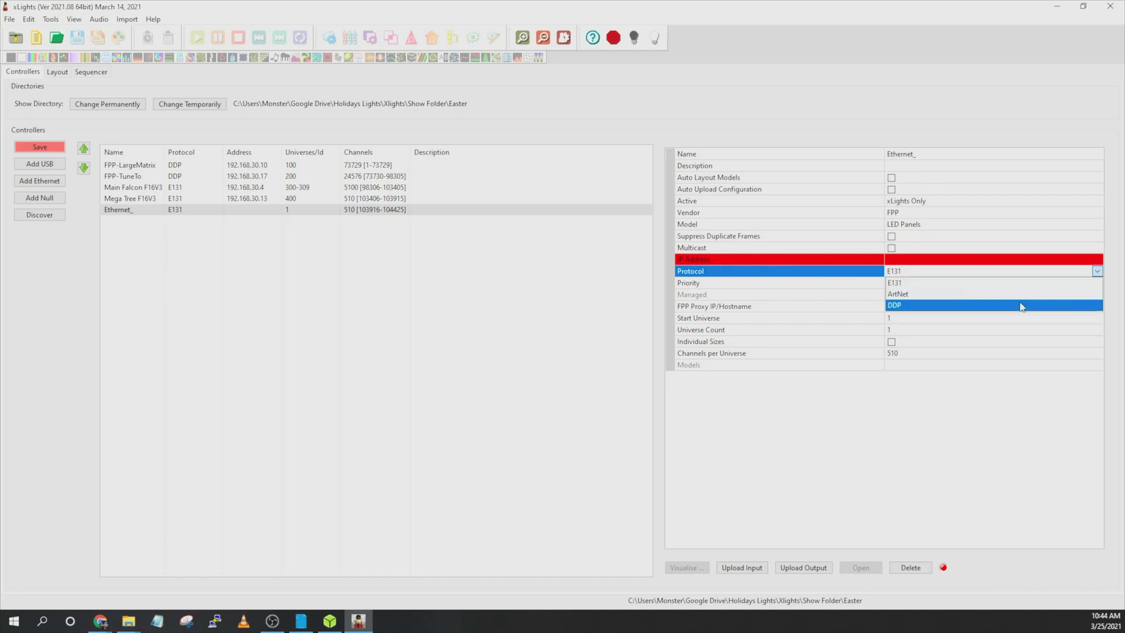
{"action": "left_click", "coordinate": [1023, 306]}
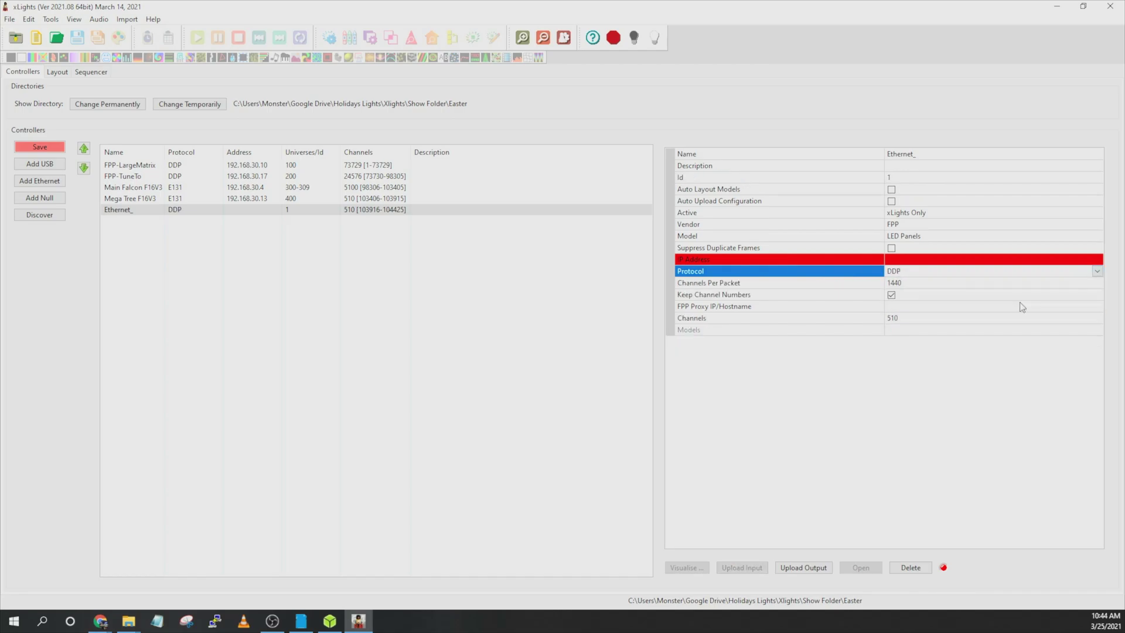
{"action": "left_click", "coordinate": [916, 320]}
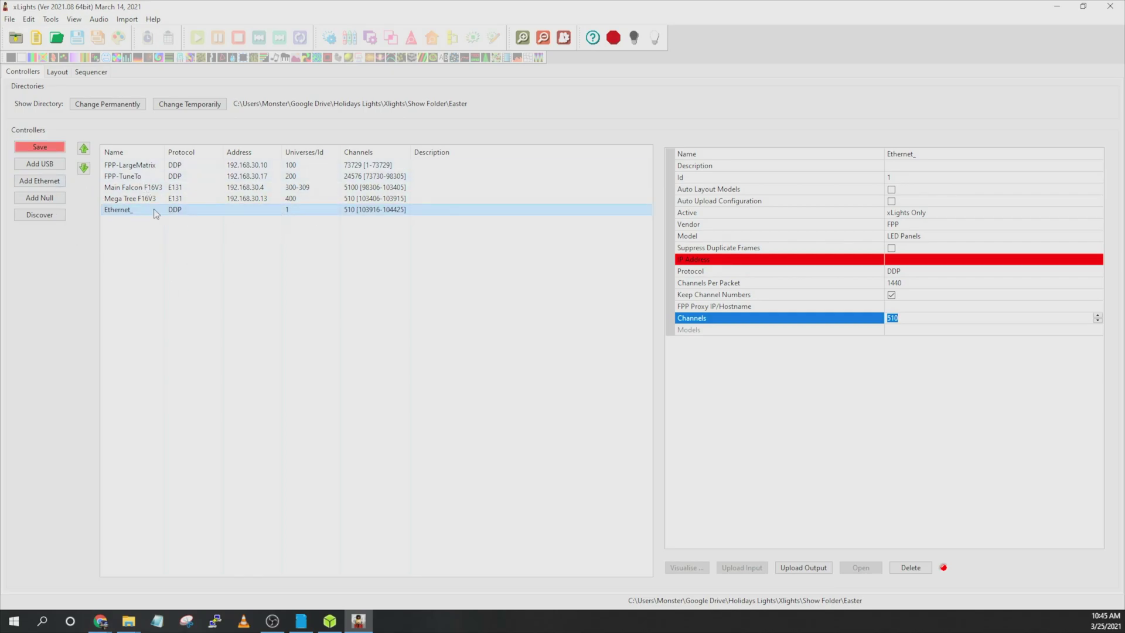
Delete the Ethernet_ controller and select FPP-TuneTo to view its settings
{"action": "left_click", "coordinate": [202, 214]}
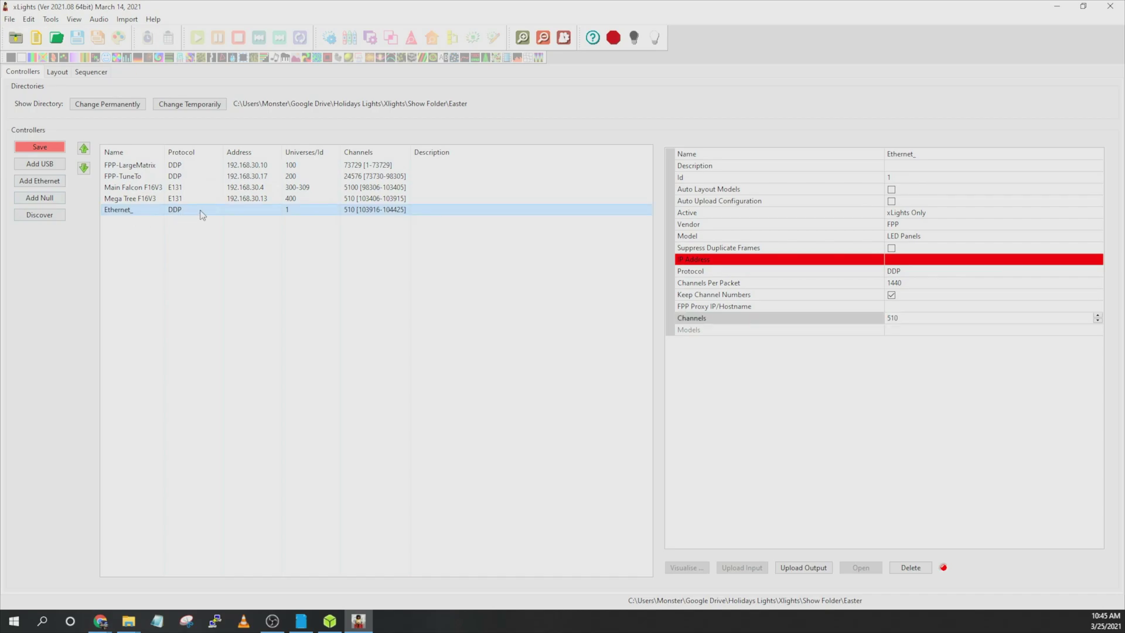
{"action": "right_click", "coordinate": [202, 215]}
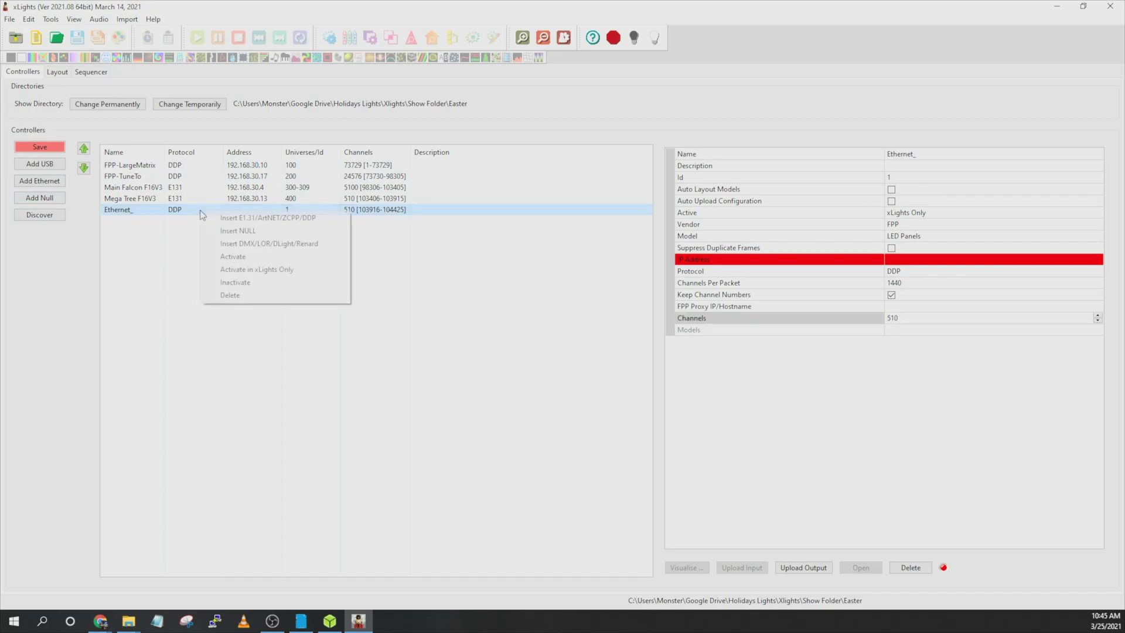
{"action": "left_click", "coordinate": [239, 296]}
{"action": "left_click", "coordinate": [151, 175]}
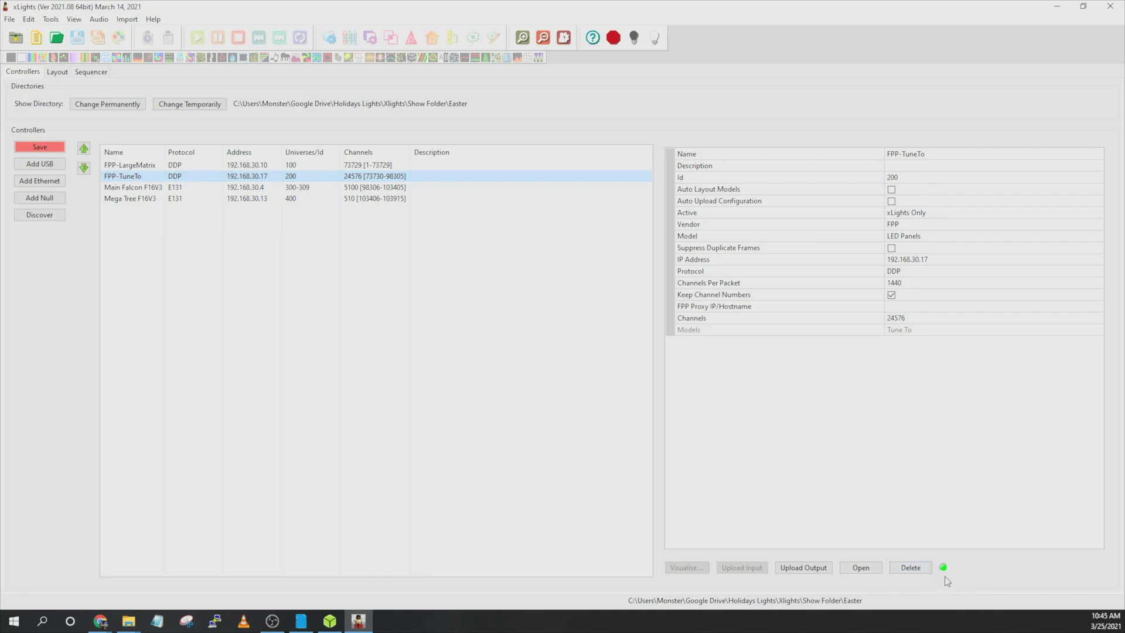
In Layout, draw and delete a test matrix, then select the Tune To matrix model (64 strings × 128 nodes)
{"action": "left_click", "coordinate": [58, 72]}
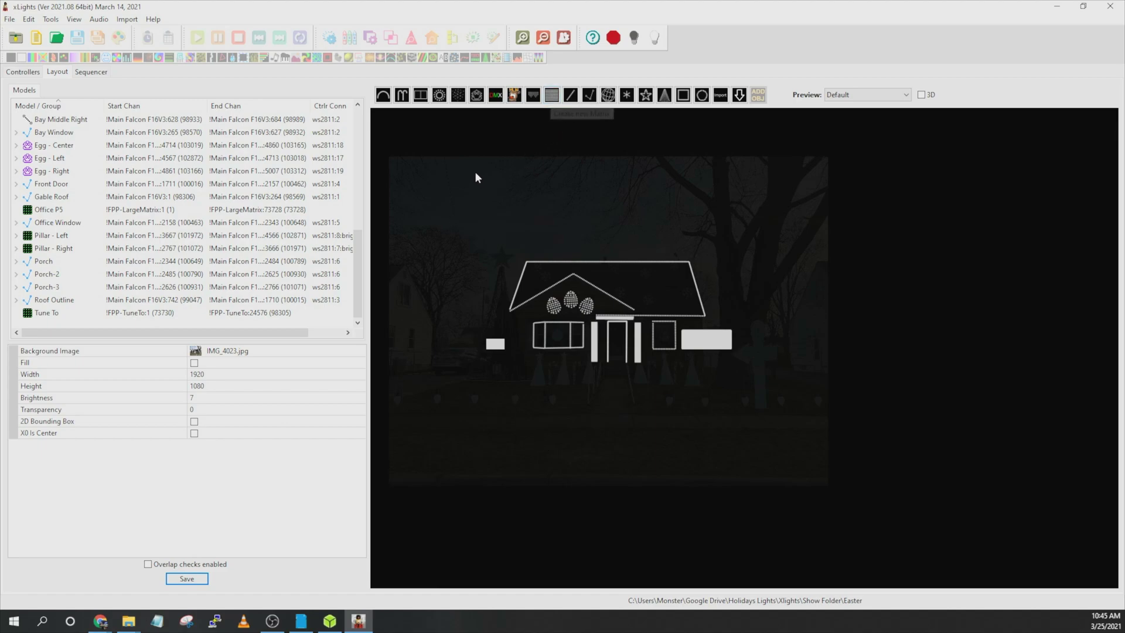
{"action": "left_click", "coordinate": [551, 96]}
{"action": "left_click_drag", "start_coordinate": [471, 165], "coordinate": [563, 229]}
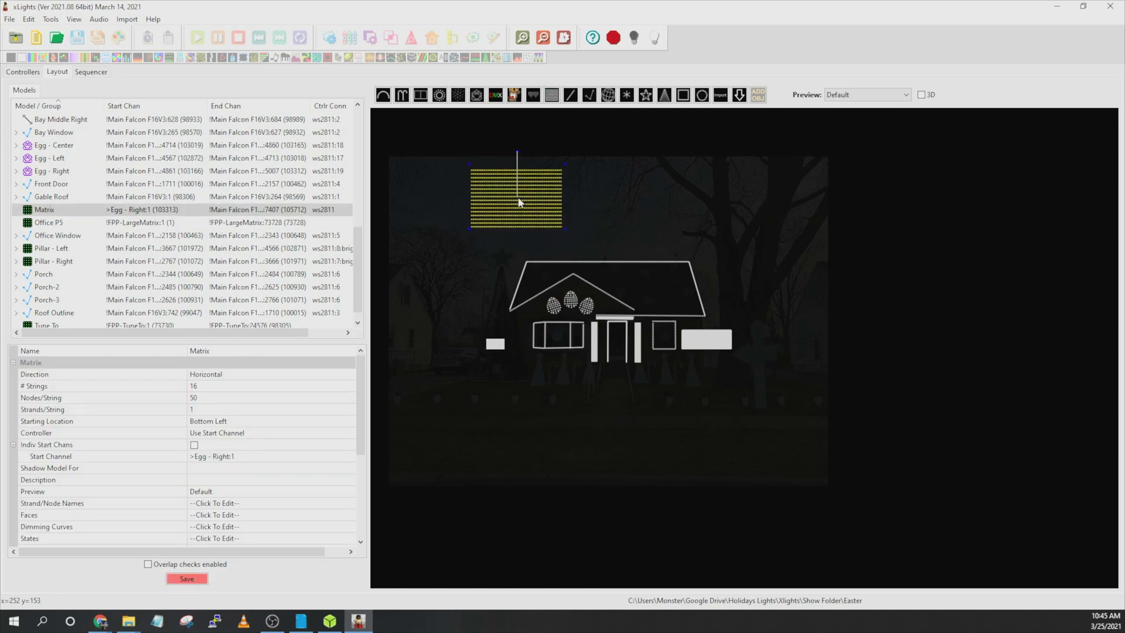
{"action": "key", "text": "Delete"}
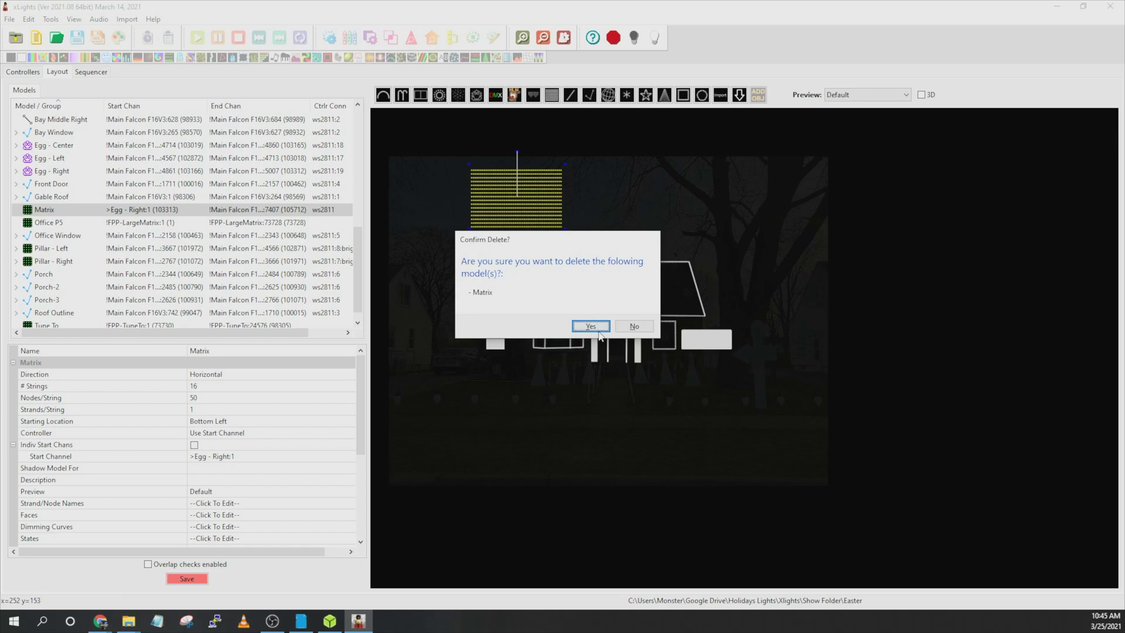
{"action": "key", "text": "Return"}
{"action": "left_click", "coordinate": [496, 345]}
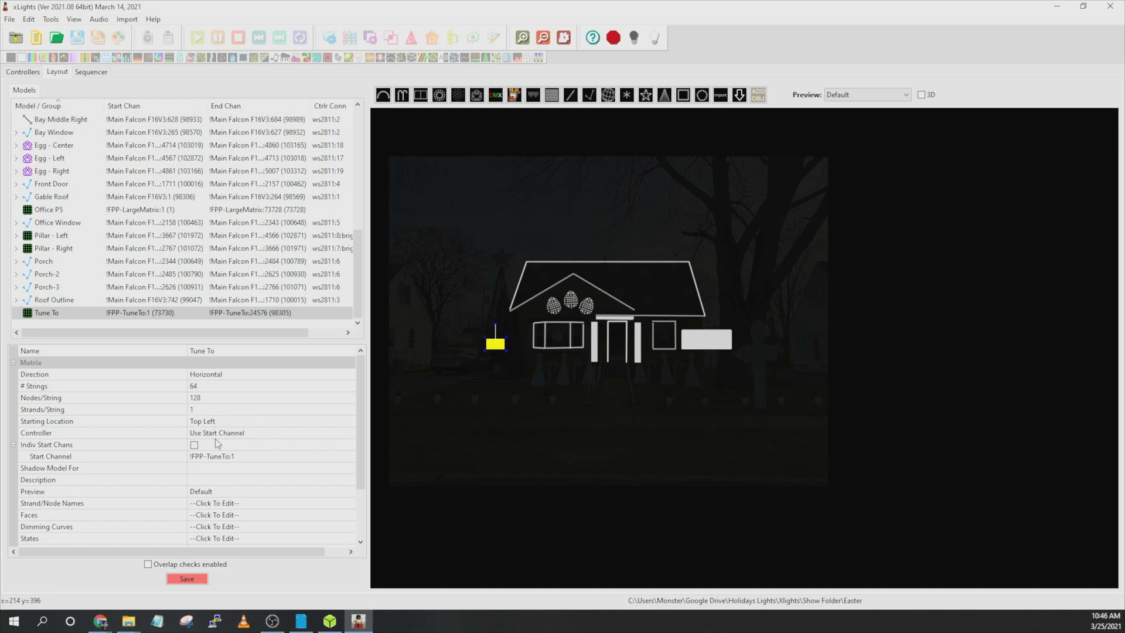
Check Tune To's start channel (!FPP-TuneTo:1) without changing it, then save the layout
{"action": "left_click", "coordinate": [245, 459]}
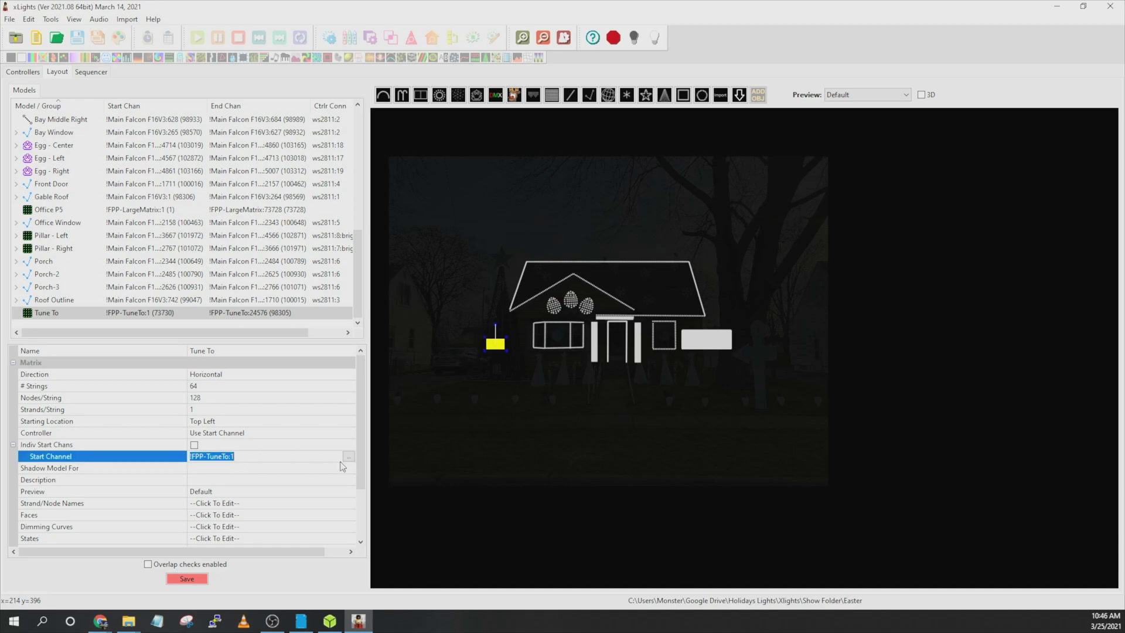
{"action": "left_click", "coordinate": [349, 457]}
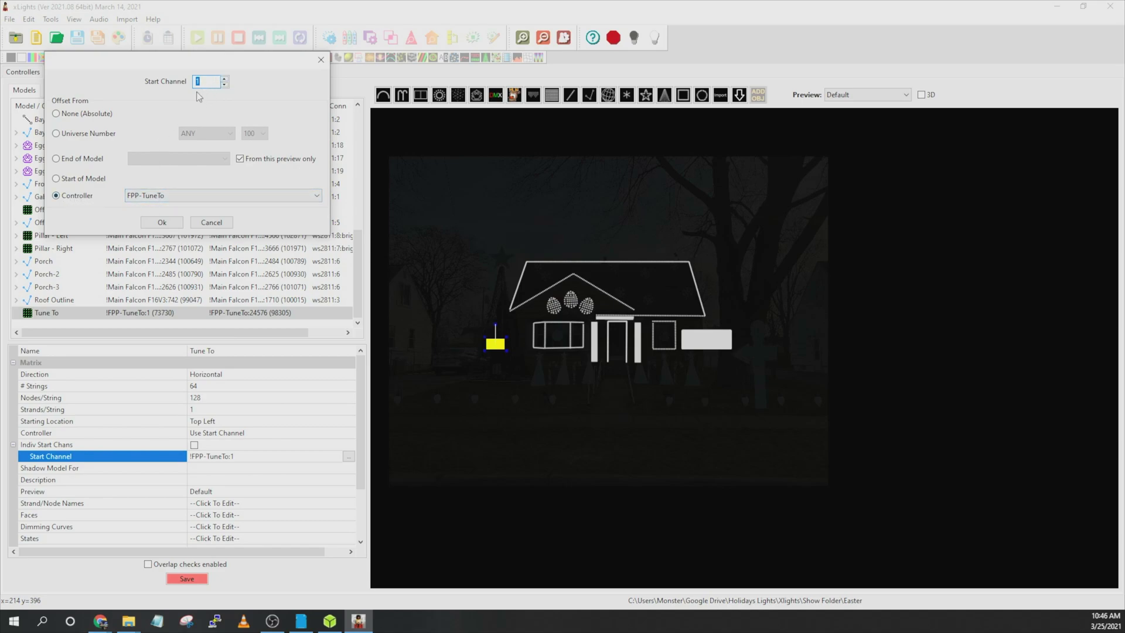
{"action": "left_click", "coordinate": [218, 223]}
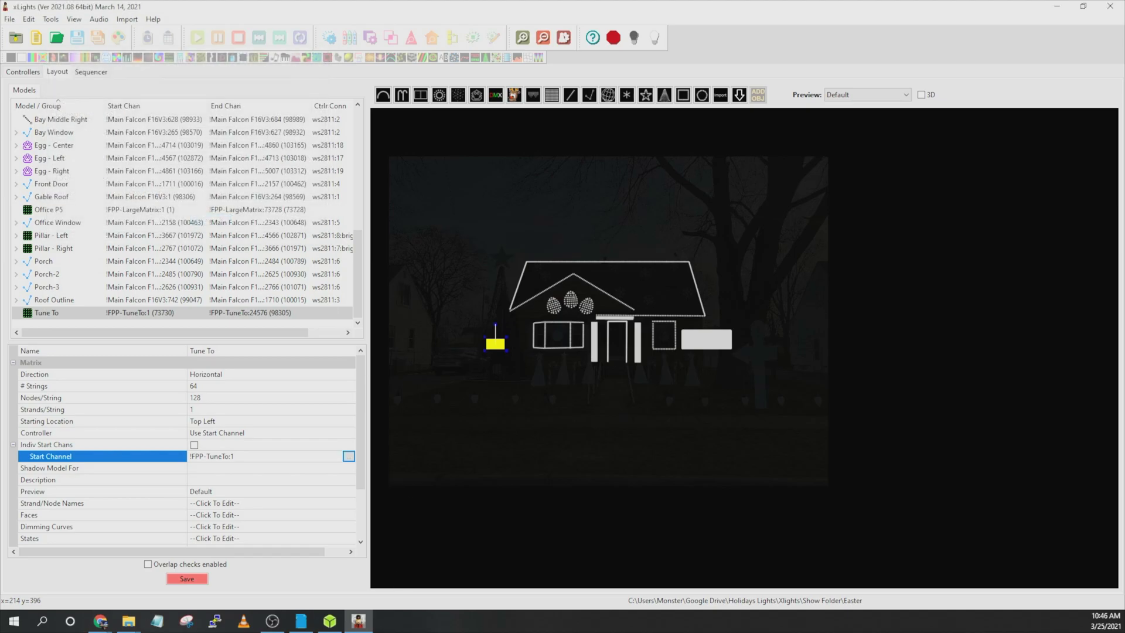
{"action": "left_click", "coordinate": [194, 578]}
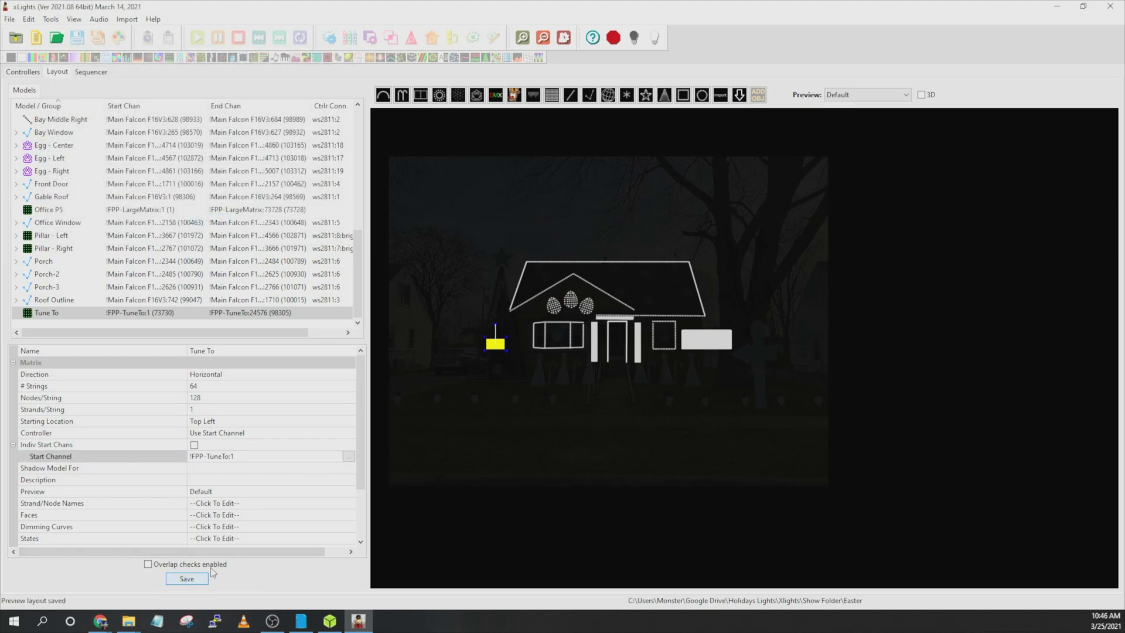
Save the controller setup and launch FPP Connect to find the players
{"action": "left_click", "coordinate": [24, 71]}
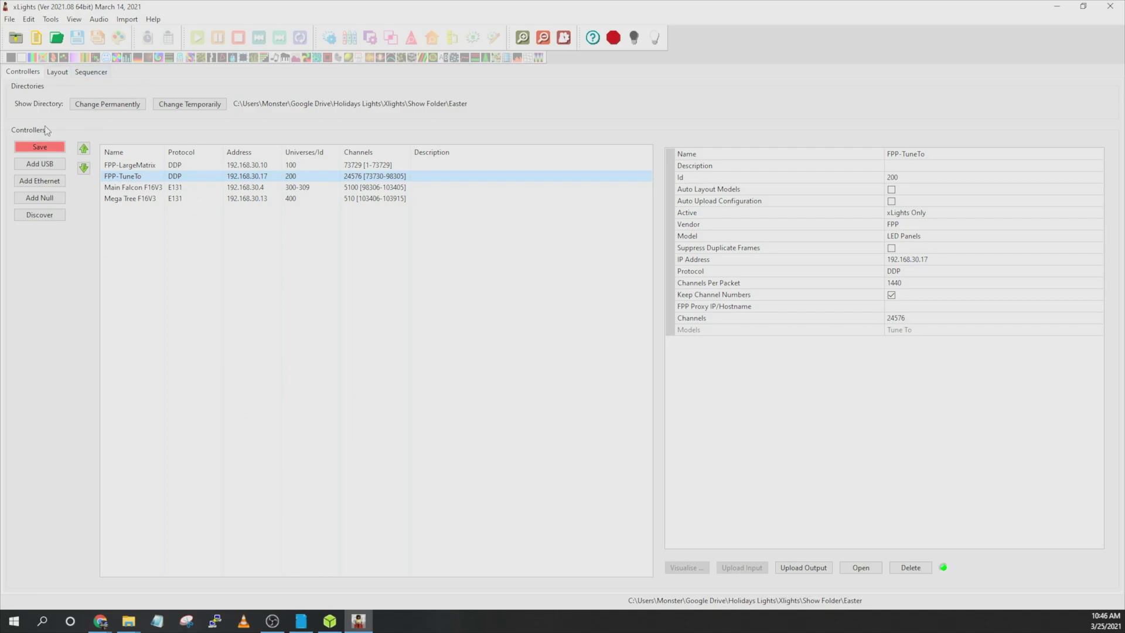
{"action": "left_click", "coordinate": [40, 147]}
{"action": "left_click", "coordinate": [57, 21]}
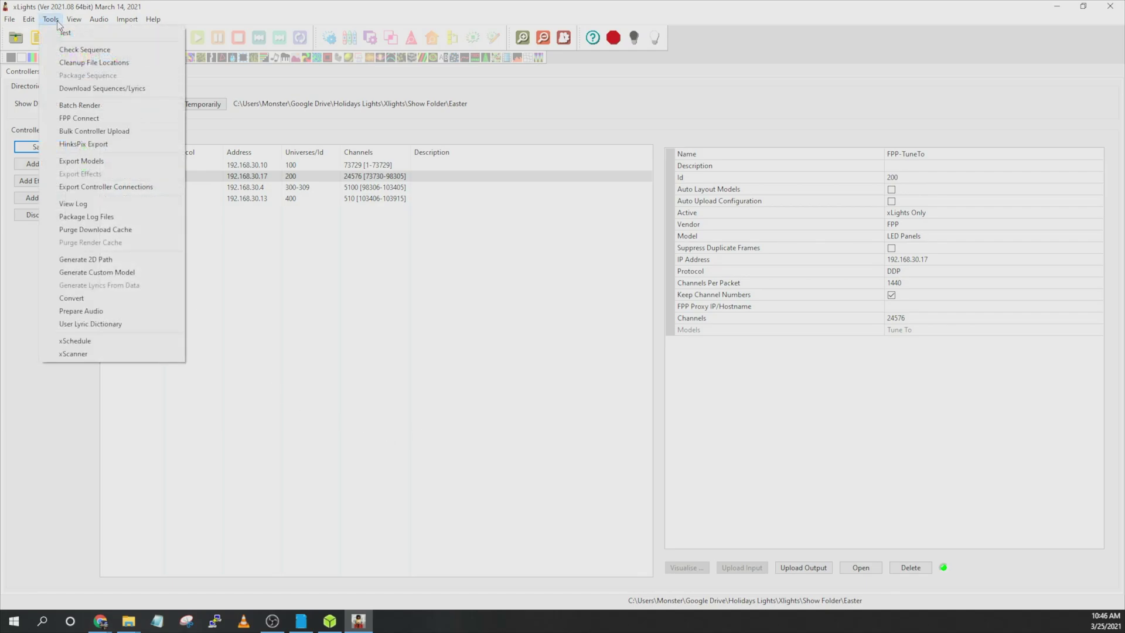
{"action": "left_click", "coordinate": [117, 122]}
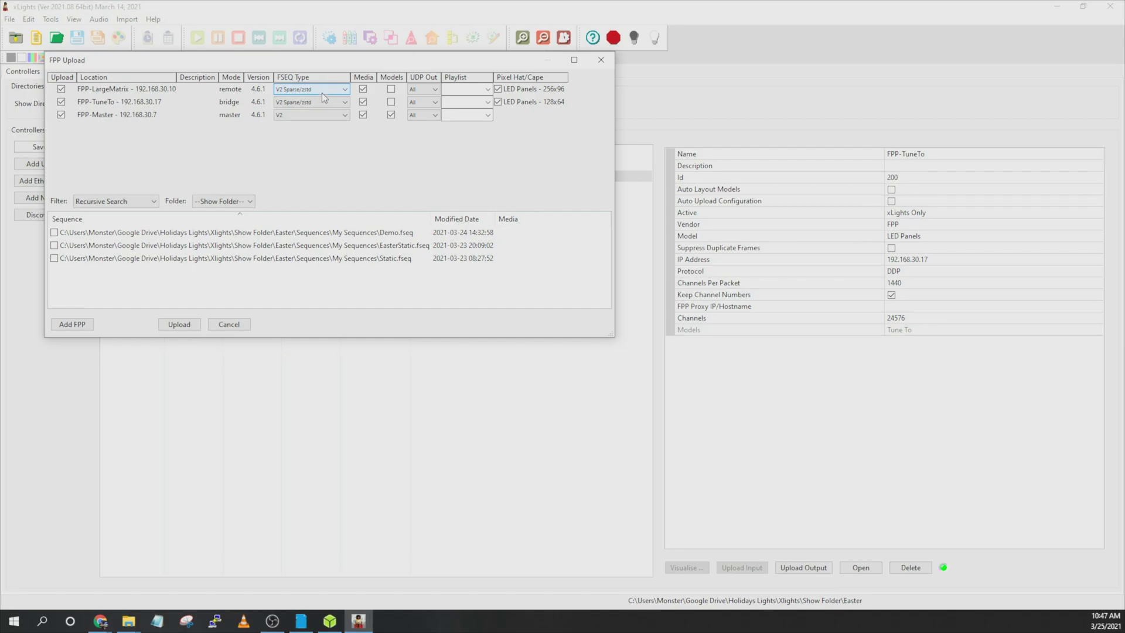
Set UDP output to None for FPP-LargeMatrix and FPP-TuneTo, keeping FPP-Master's model upload enabled
{"action": "left_click", "coordinate": [429, 89]}
{"action": "left_click", "coordinate": [424, 99]}
{"action": "left_click", "coordinate": [428, 102]}
{"action": "left_click", "coordinate": [428, 113]}
{"action": "left_click", "coordinate": [391, 114]}
{"action": "left_click", "coordinate": [391, 115]}
Upload the configuration to the FPP players and set FPPD mode to Player (Remote)
{"action": "left_click", "coordinate": [232, 327]}
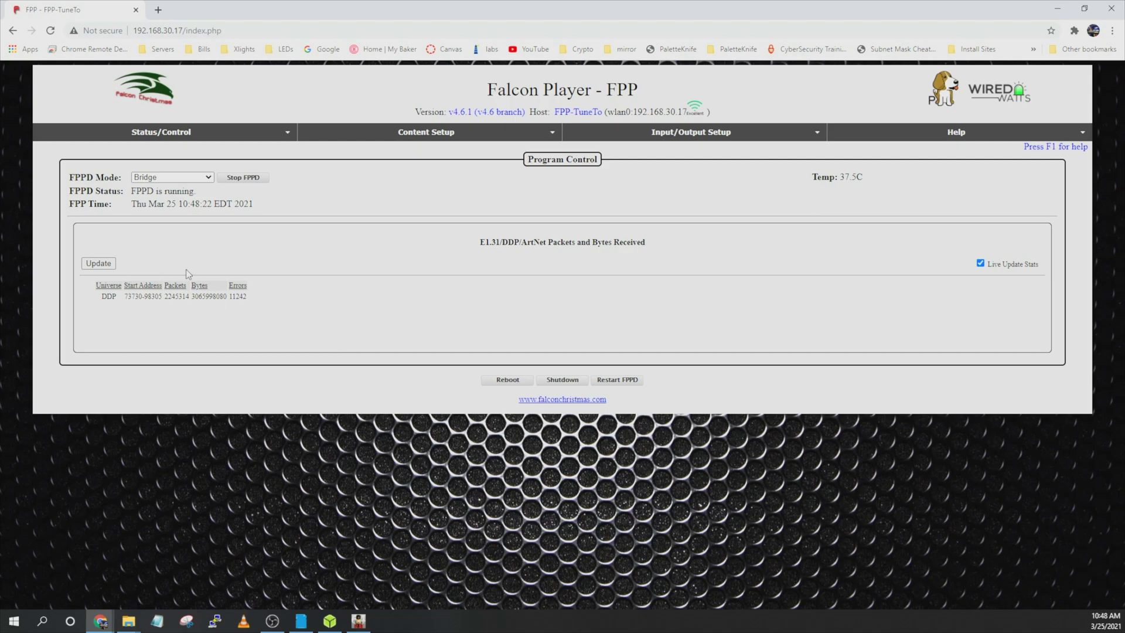
{"action": "left_click", "coordinate": [208, 177]}
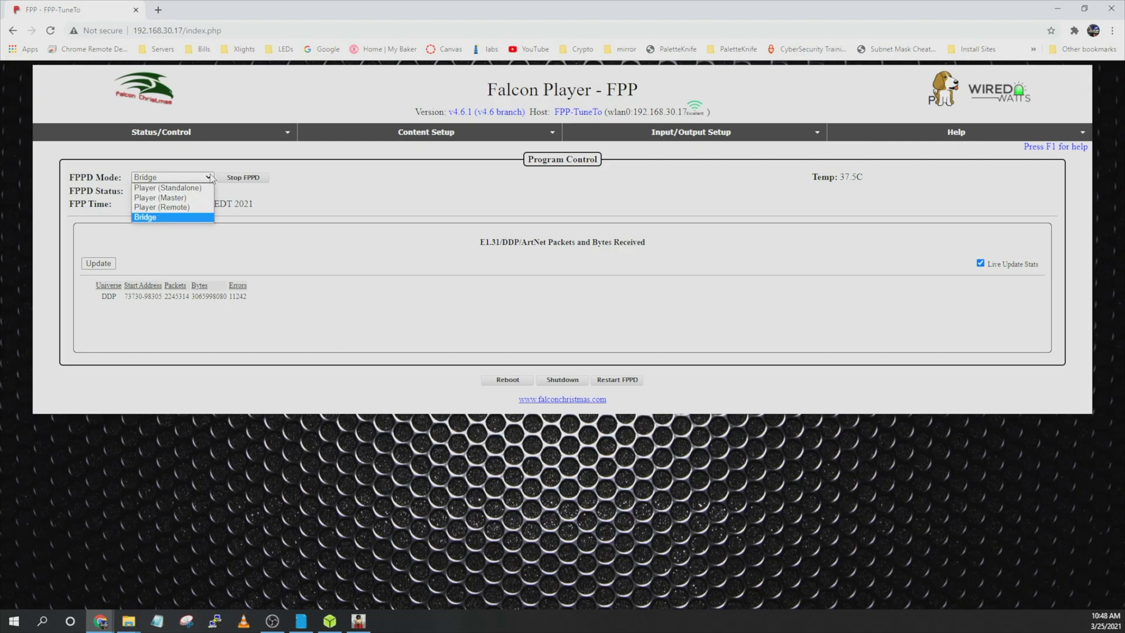
{"action": "left_click", "coordinate": [191, 208]}
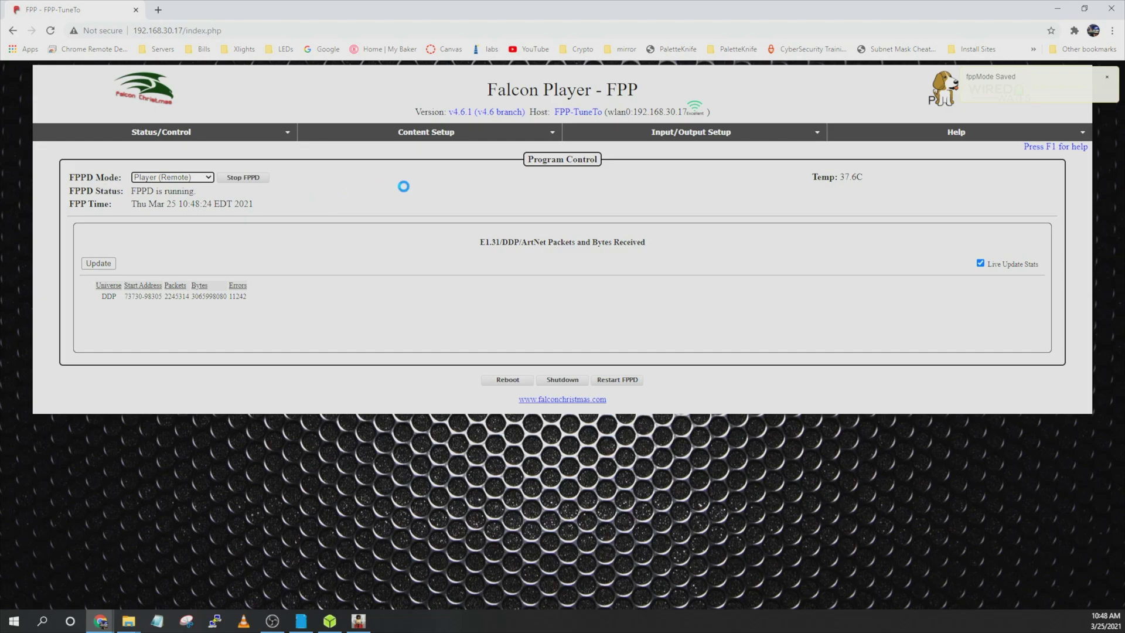
Open the File Manager to see the uploaded sequences, including Demo.fseq and EasterStatic.fseq
{"action": "left_click", "coordinate": [188, 134]}
{"action": "left_click", "coordinate": [443, 135]}
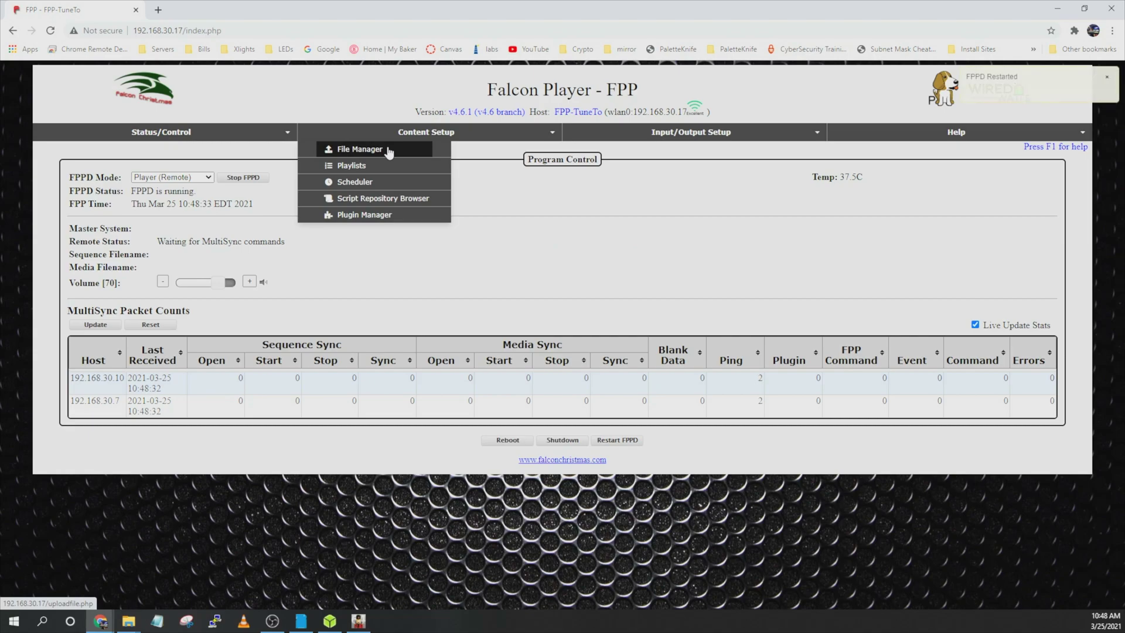
{"action": "left_click", "coordinate": [387, 151]}
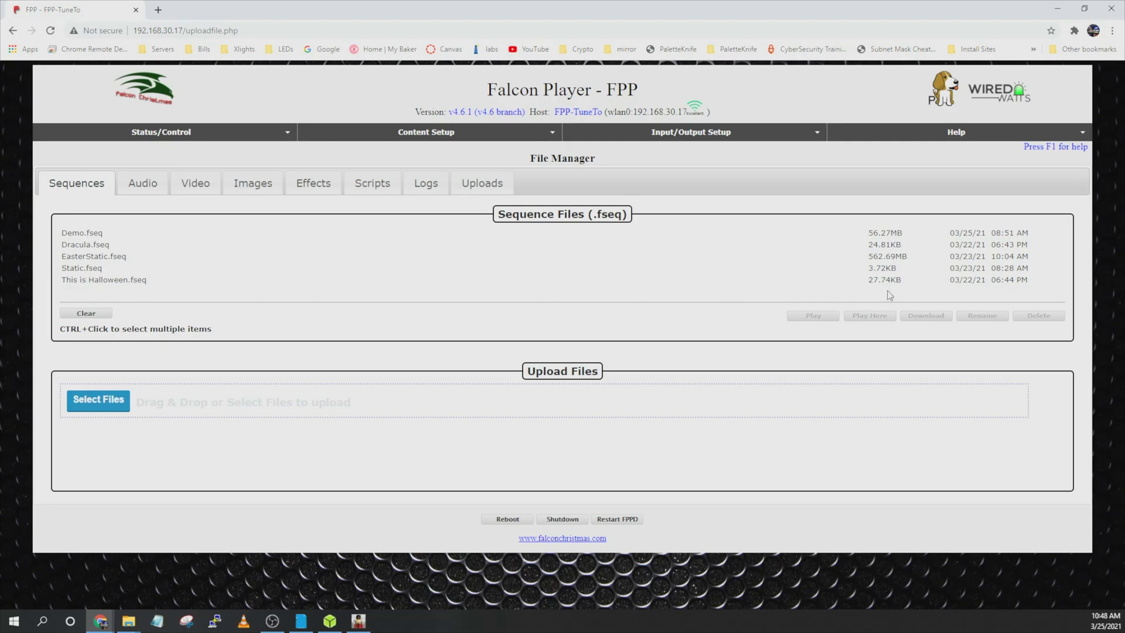
{"action": "mouse_move", "coordinate": [151, 135]}
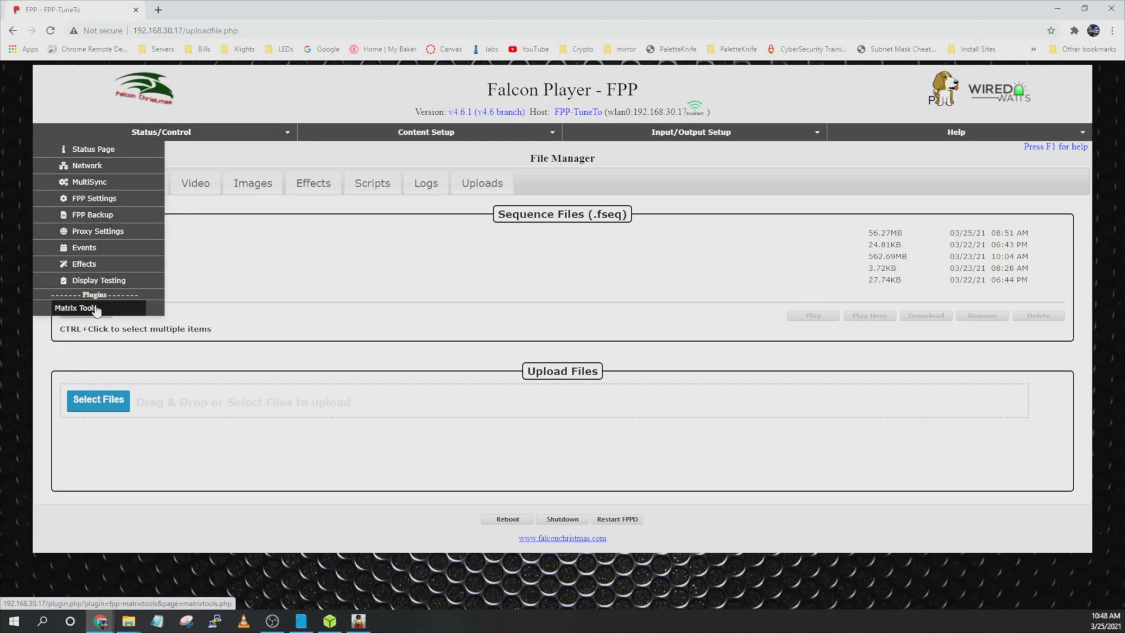
{"action": "left_click", "coordinate": [115, 312]}
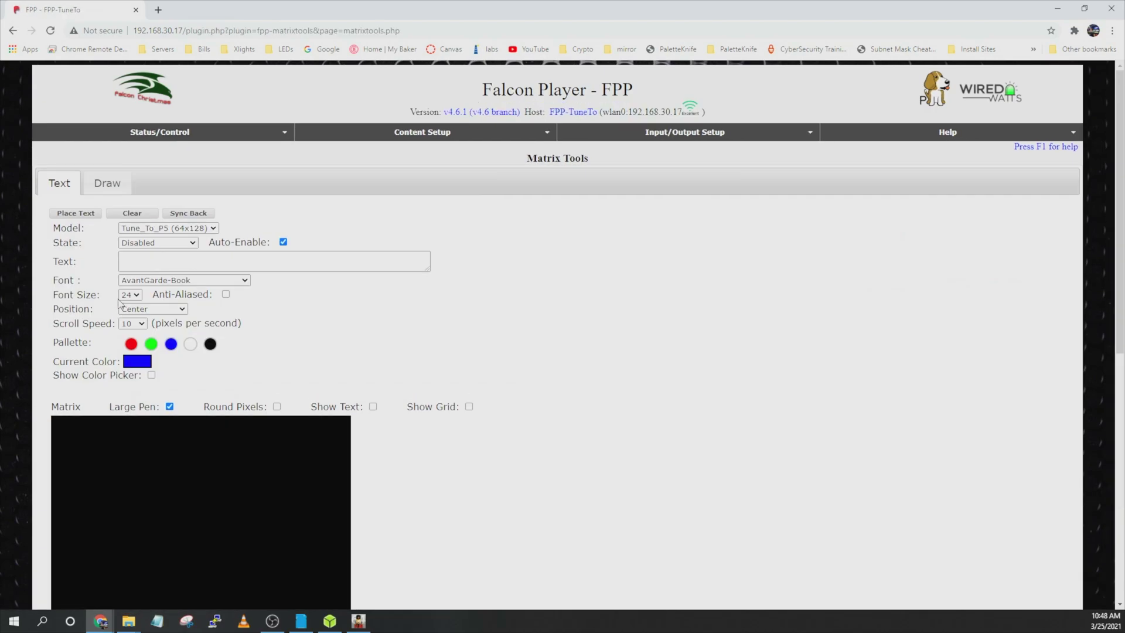